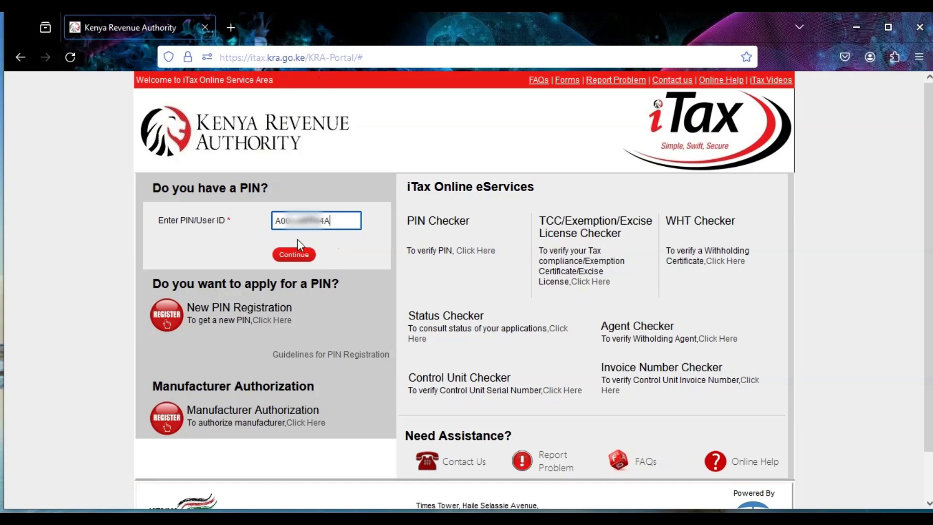
- Enter the taxpayer PIN and account password on the iTax login, answering the security stamp as 141
{"action": "left_click", "coordinate": [301, 257]}
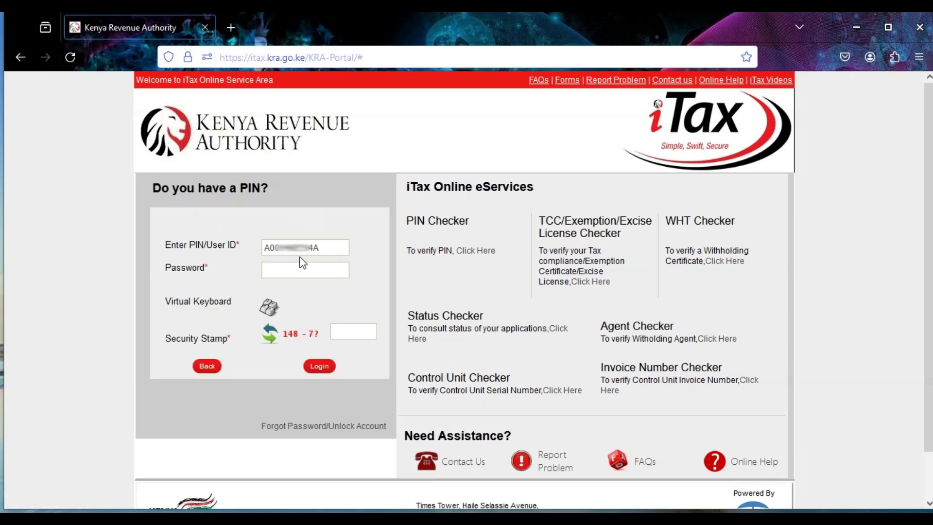
{"action": "left_click", "coordinate": [298, 267]}
{"action": "type", "text": "••••"}
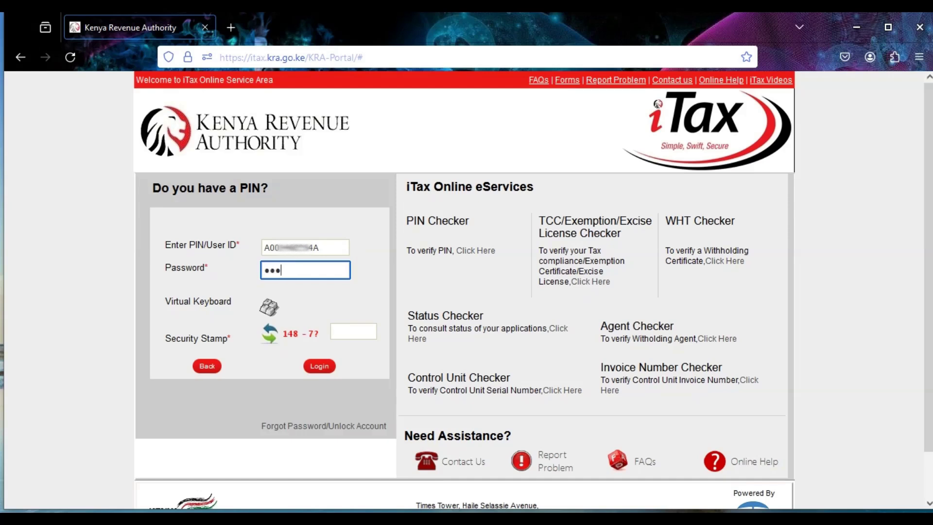
{"action": "type", "text": "•••••••••"}
{"action": "left_click", "coordinate": [341, 333]}
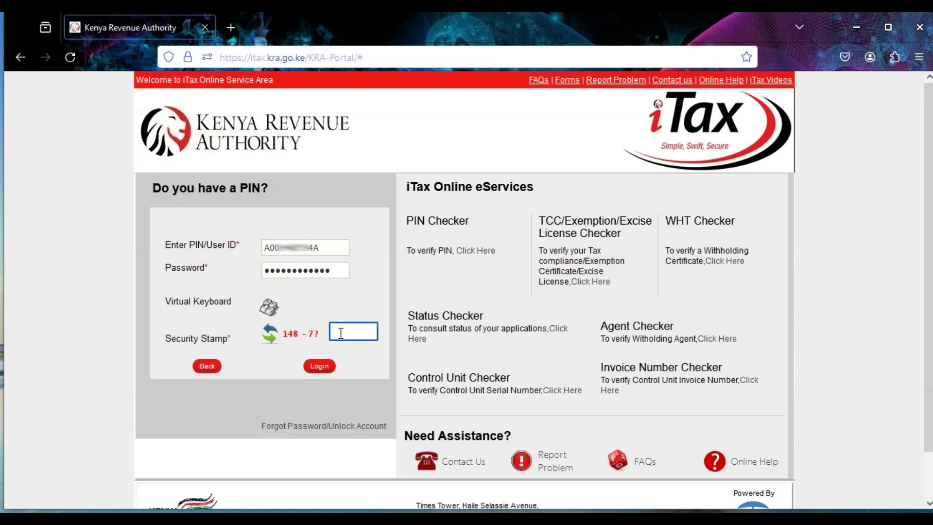
{"action": "type", "text": "141"}
- Log in, dismiss the announcement, and start filing an Income Tax - Resident Individual return
{"action": "left_click", "coordinate": [322, 365]}
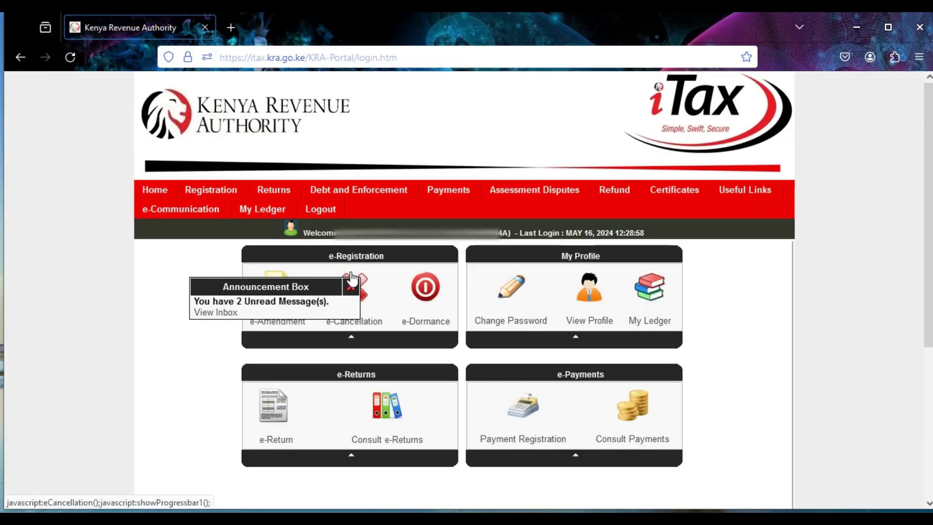
{"action": "left_click", "coordinate": [351, 287]}
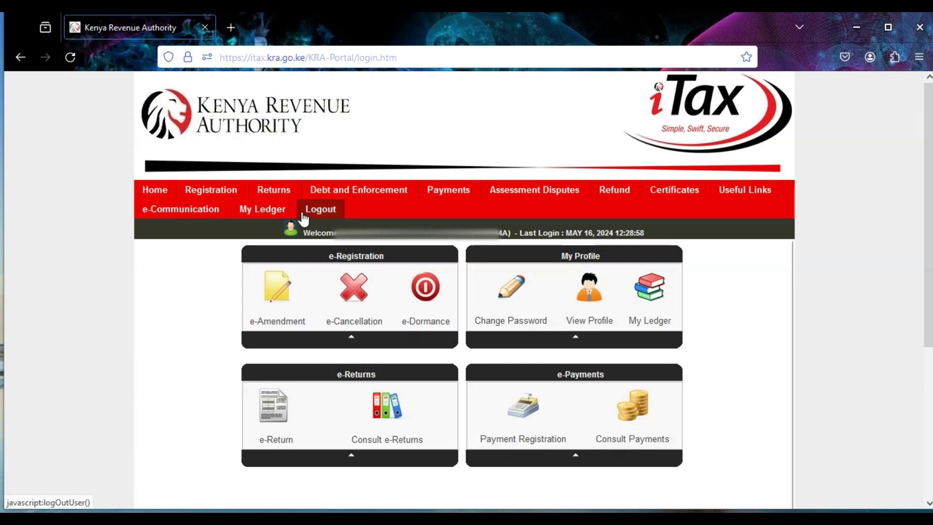
{"action": "mouse_move", "coordinate": [290, 201]}
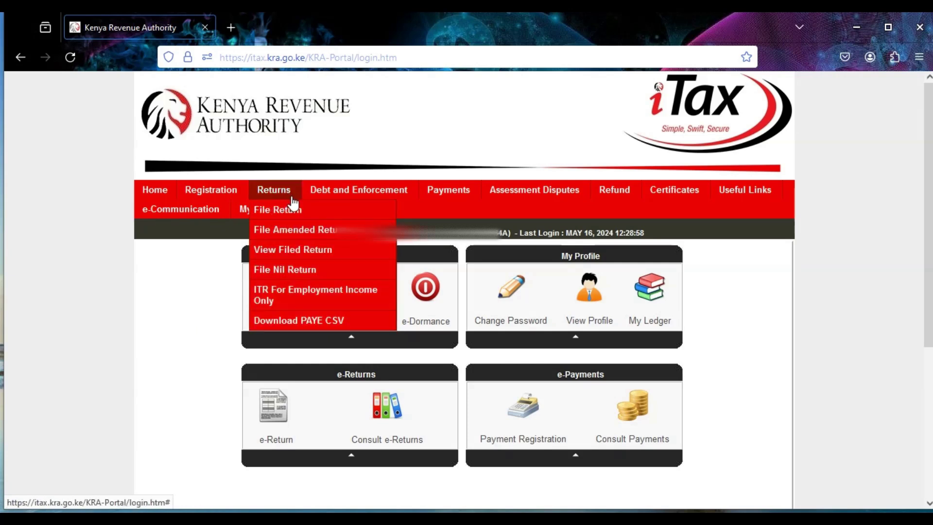
{"action": "left_click", "coordinate": [318, 219]}
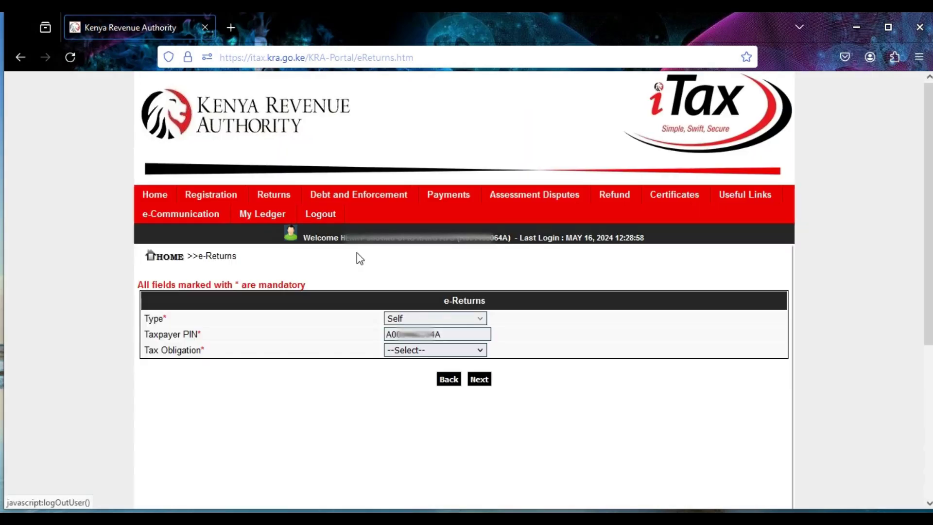
{"action": "left_click", "coordinate": [480, 350]}
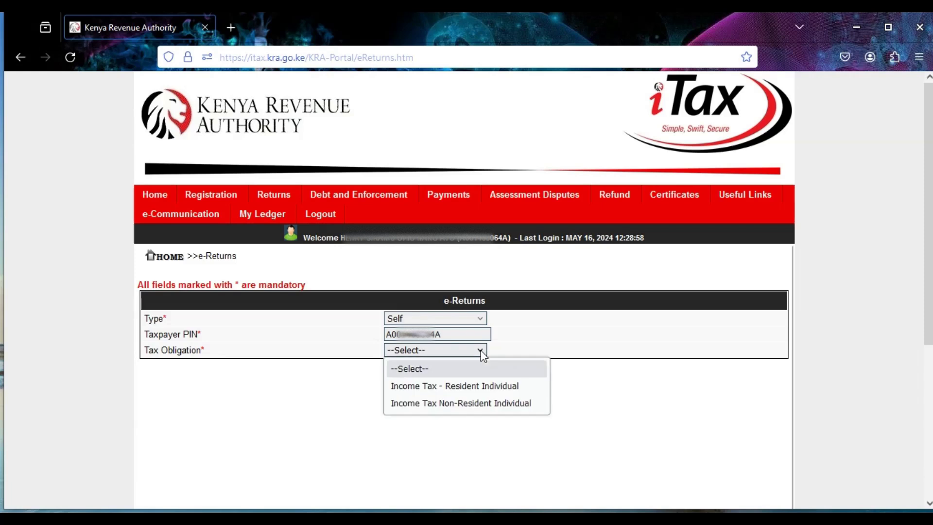
{"action": "left_click", "coordinate": [448, 389]}
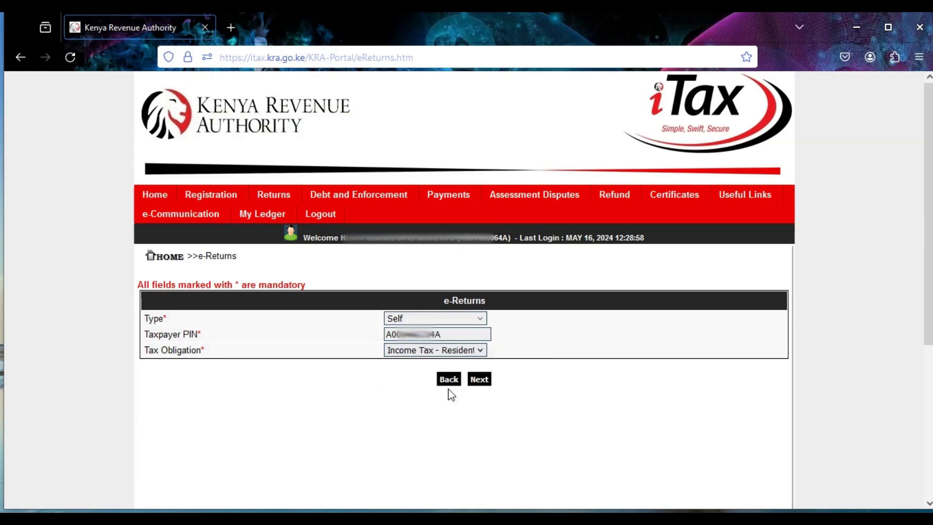
{"action": "left_click", "coordinate": [478, 387]}
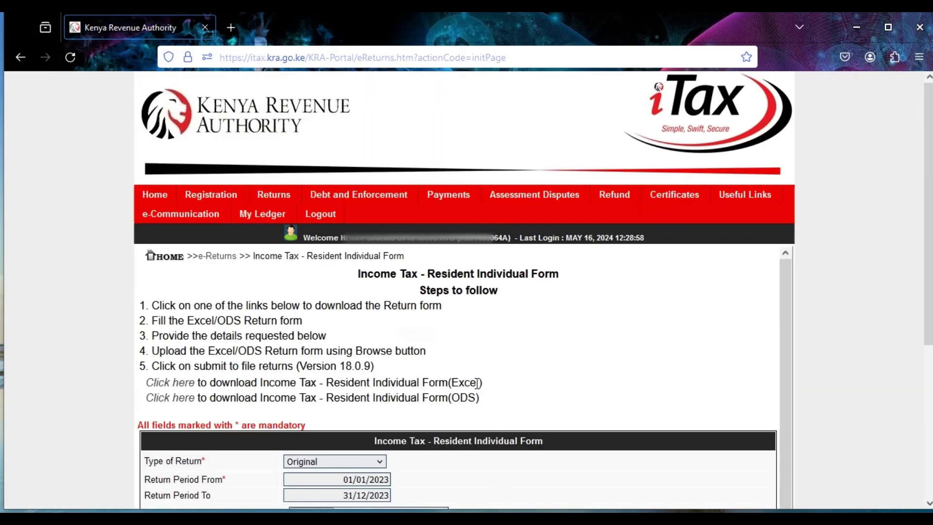
- Download the Excel version of the IT1 return form and bring up File Explorer
{"action": "scroll", "coordinate": [477, 384], "scroll_direction": "down", "scroll_amount": 1}
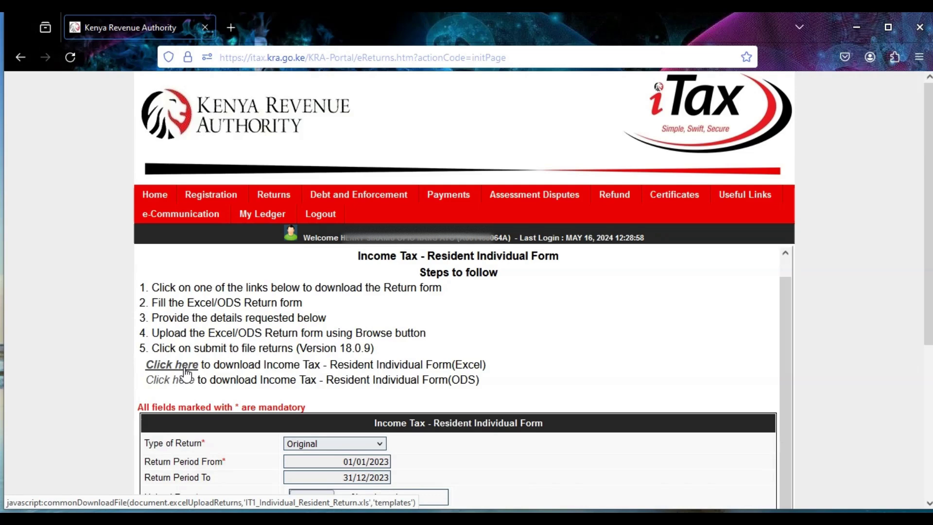
{"action": "left_click", "coordinate": [186, 374]}
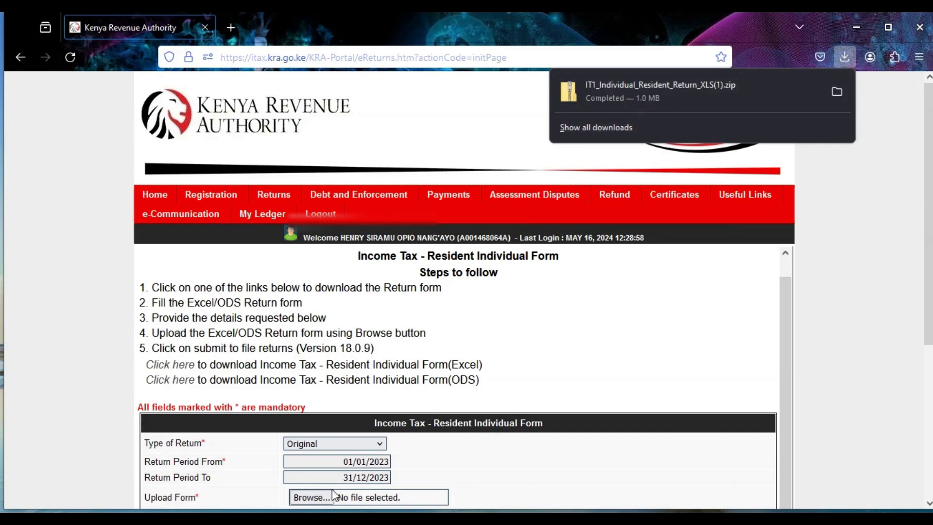
{"action": "key", "text": "super+e"}
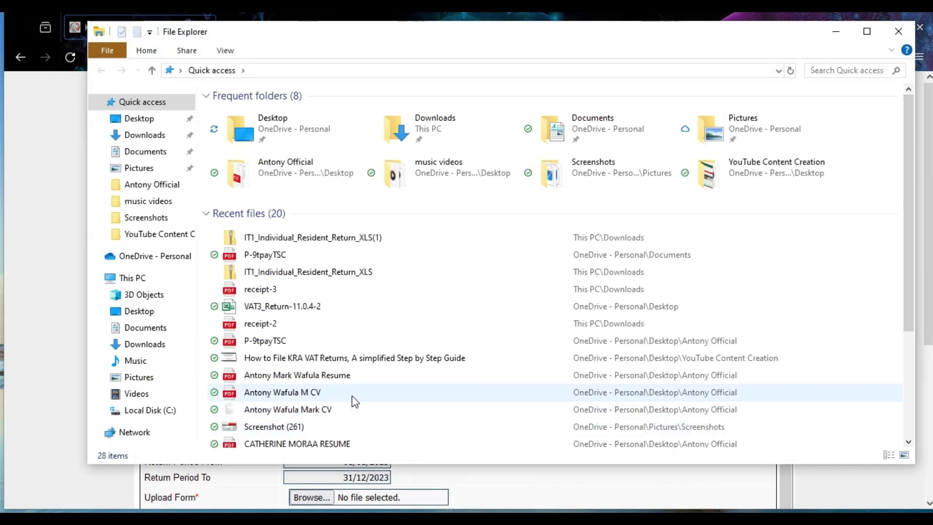
- Open the IT1_Individual_Resident_Return_XLS workbook from inside the downloaded zip
{"action": "double_click", "coordinate": [364, 275]}
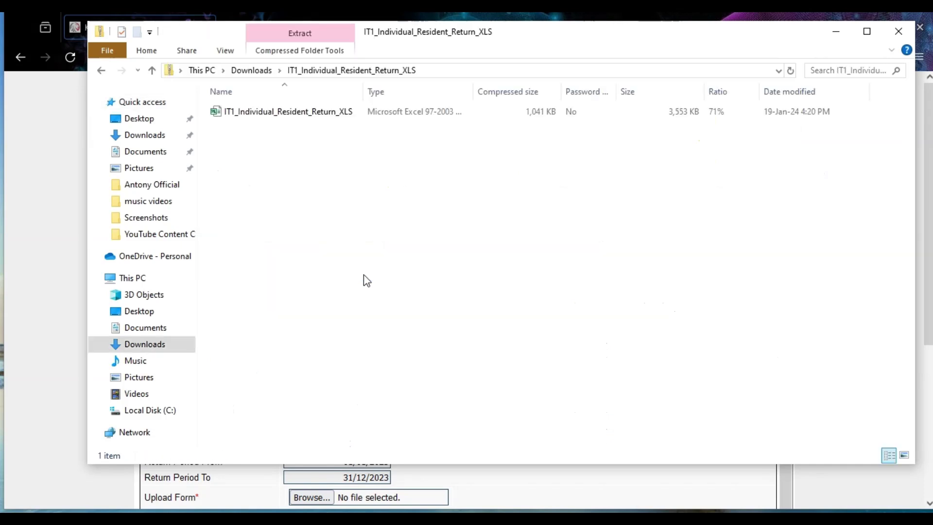
{"action": "left_click", "coordinate": [382, 114]}
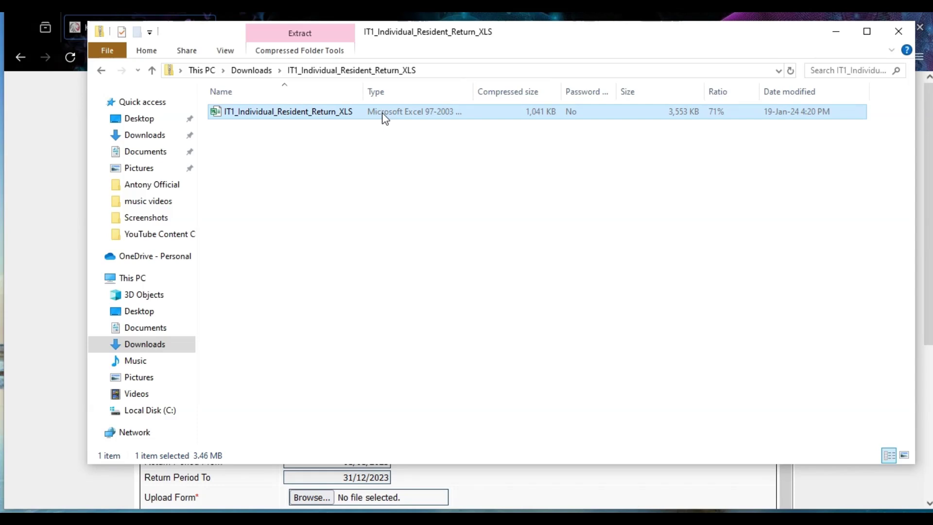
{"action": "double_click", "coordinate": [383, 114]}
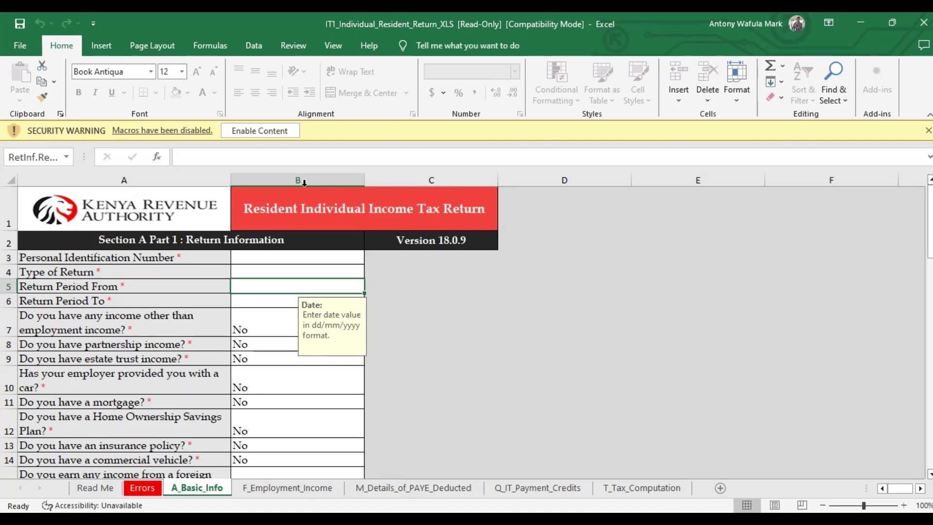
- Enable the workbook's macros and dismiss the 'Do NOT Cut and Paste' notice
{"action": "left_click", "coordinate": [273, 134]}
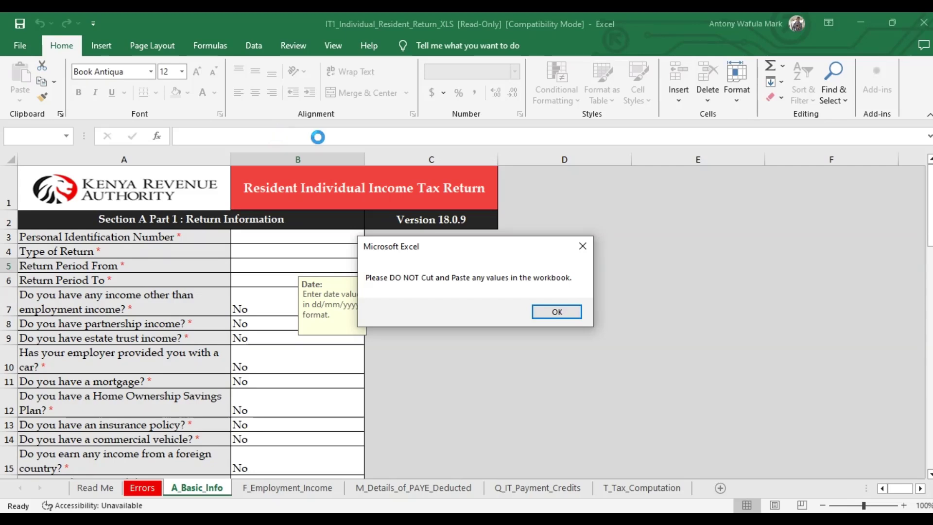
{"action": "left_click", "coordinate": [555, 310]}
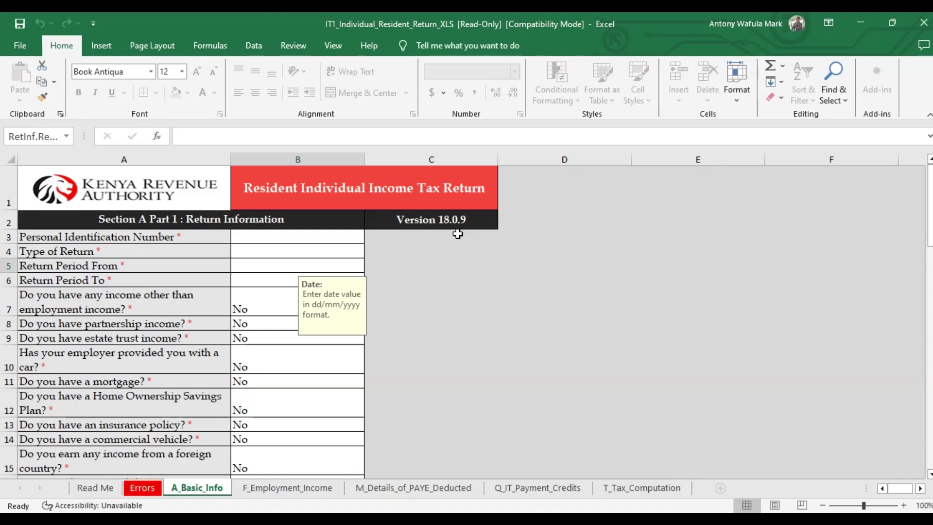
- Enter the taxpayer's PIN on A_Basic_Info and set Type of Return to Original
{"action": "left_click", "coordinate": [311, 240]}
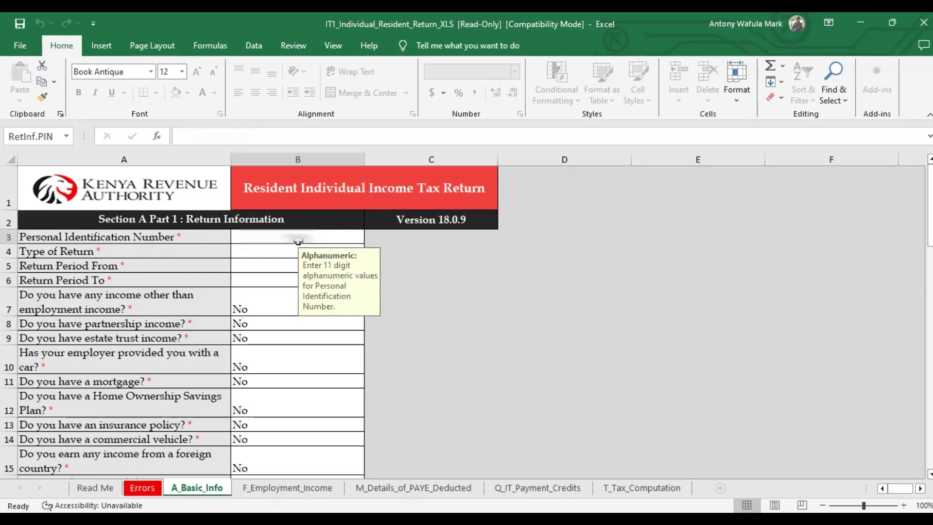
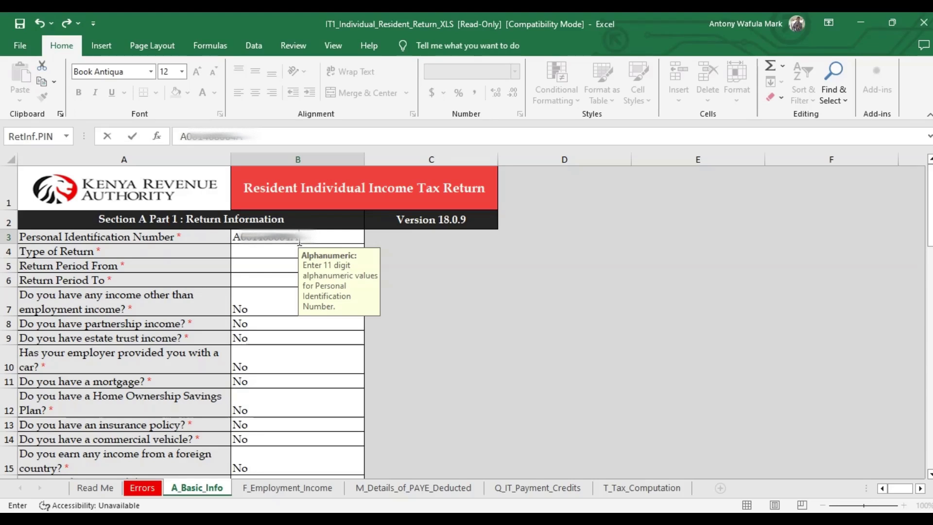
{"action": "left_click", "coordinate": [286, 251]}
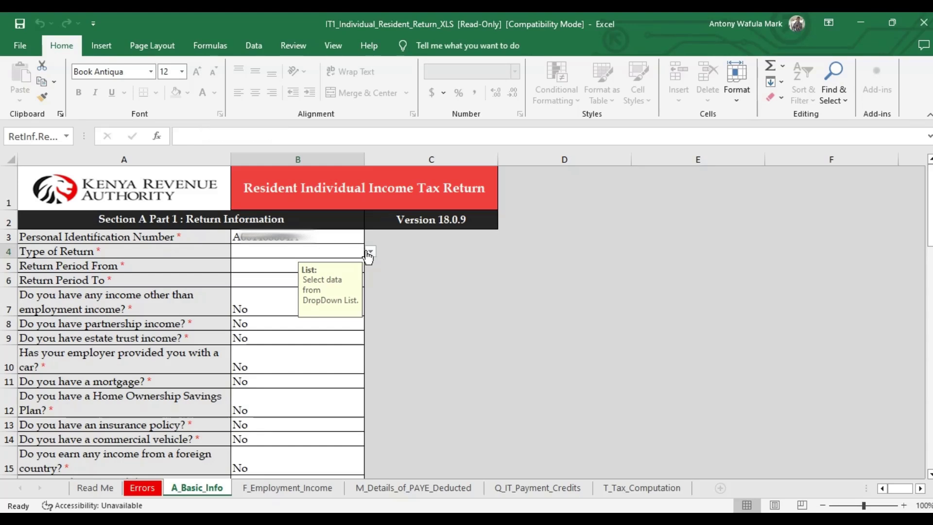
{"action": "left_click", "coordinate": [370, 252]}
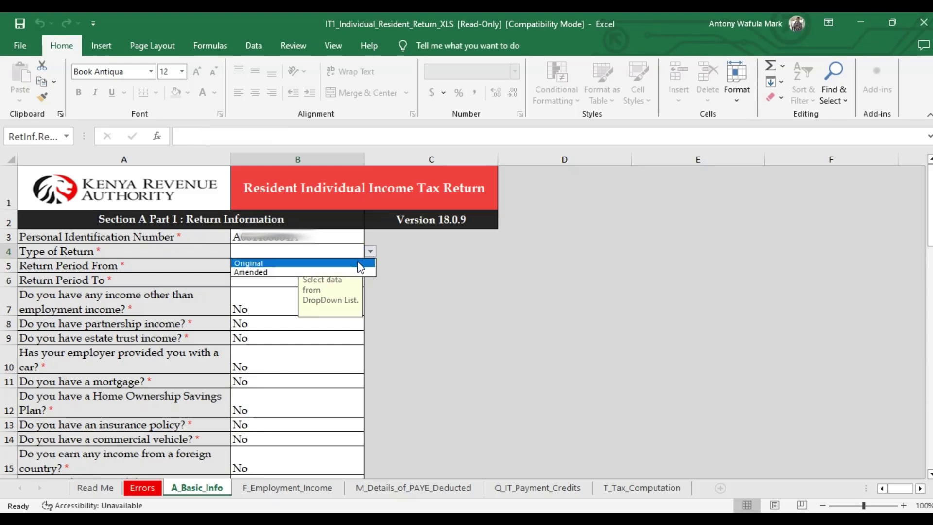
{"action": "left_click", "coordinate": [356, 262]}
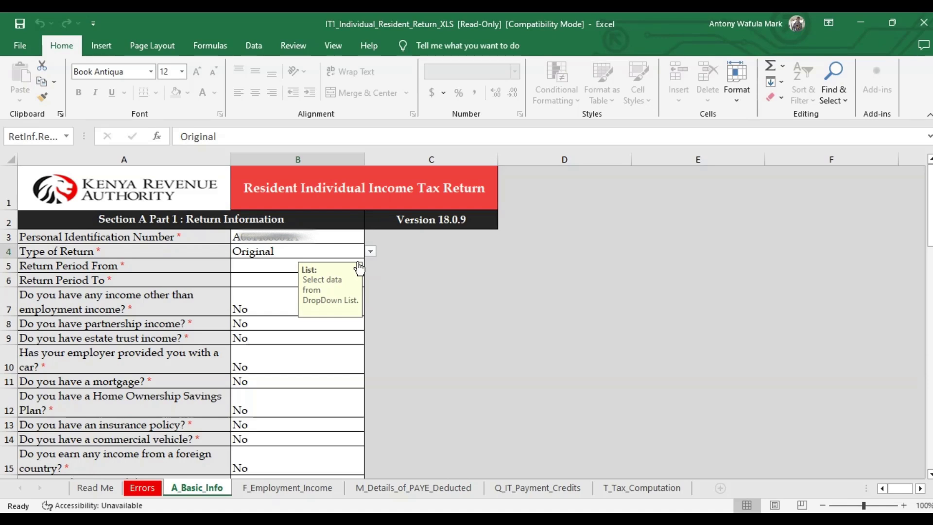
- Set the return period from 01/01/2023 to 31/12/2023
{"action": "left_click", "coordinate": [278, 266]}
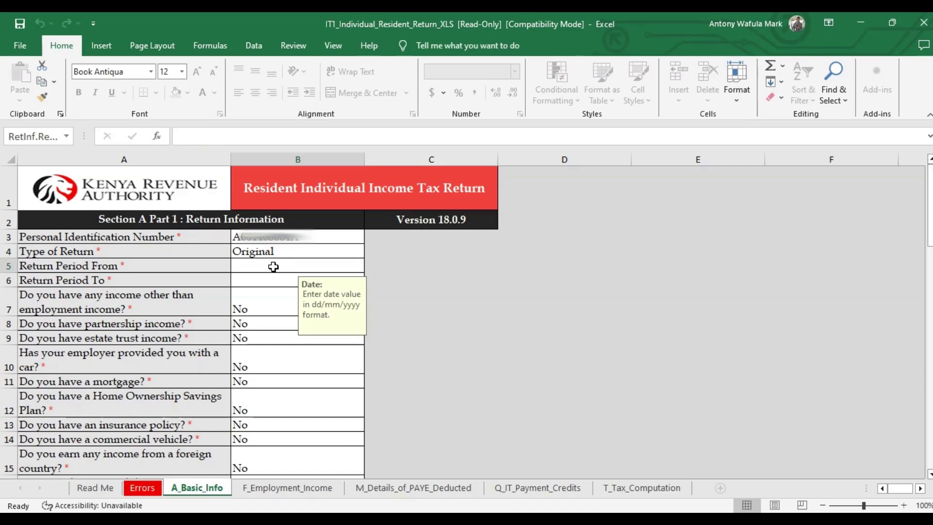
{"action": "type", "text": "01"}
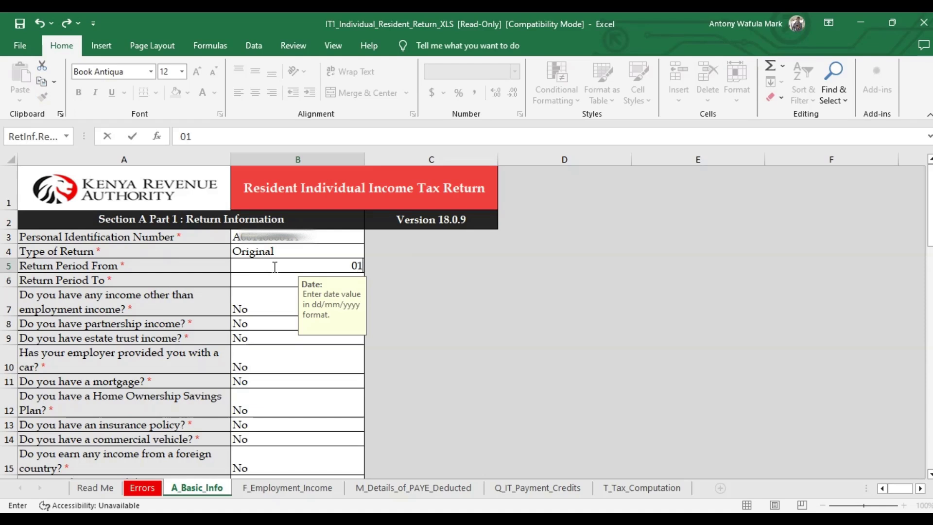
{"action": "type", "text": "/01/2023"}
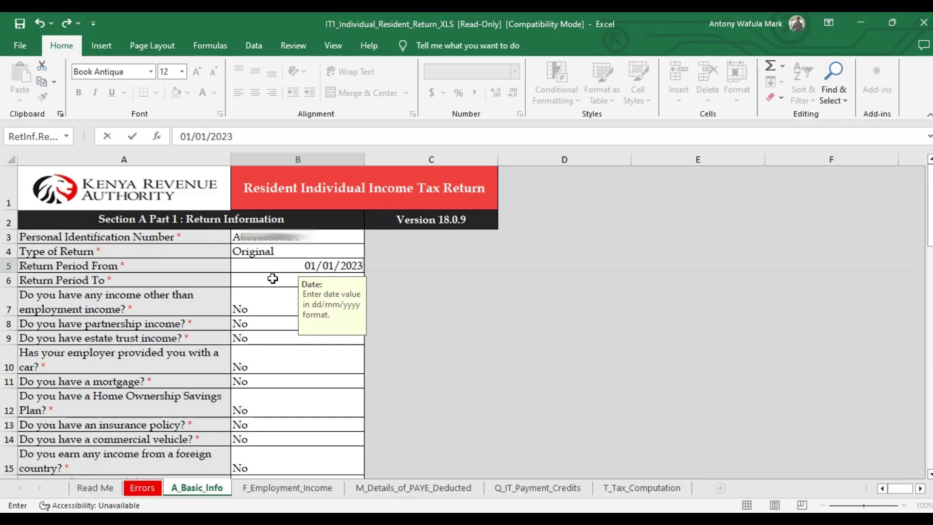
{"action": "left_click", "coordinate": [272, 278]}
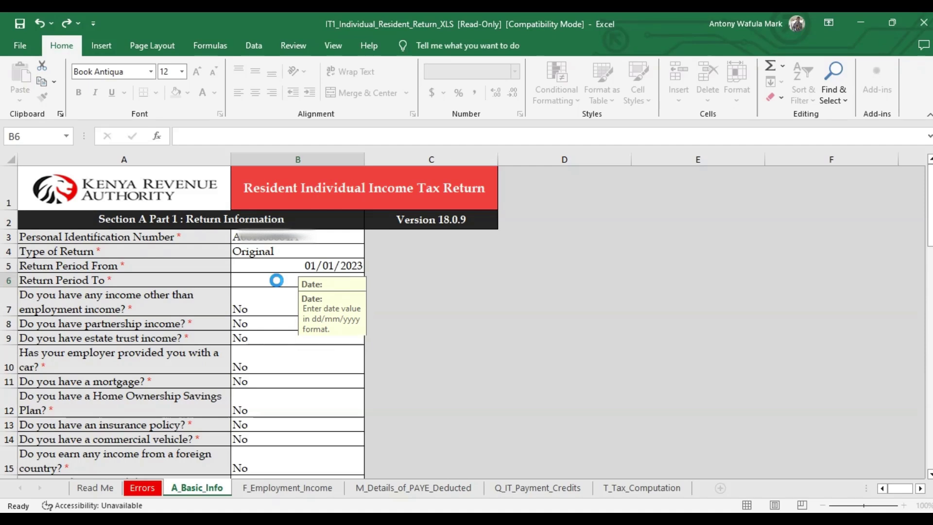
{"action": "left_click", "coordinate": [275, 283]}
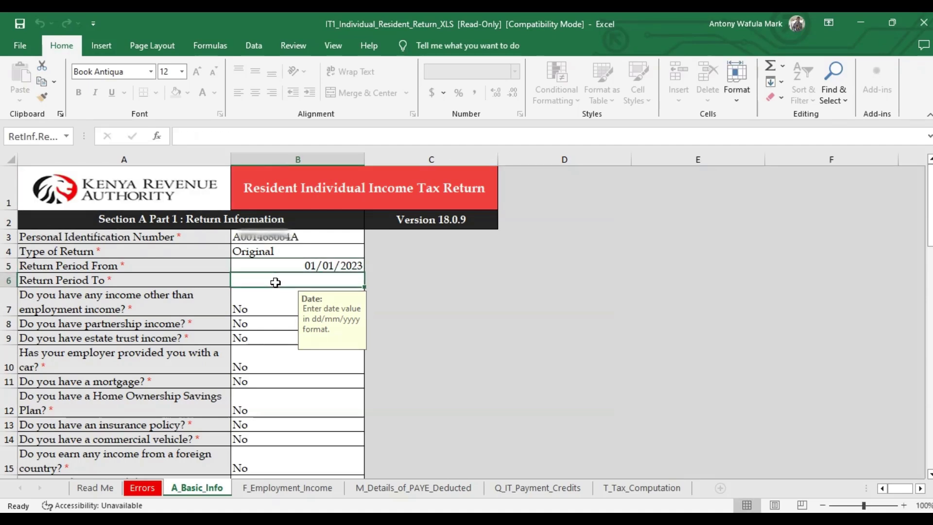
{"action": "type", "text": "31"}
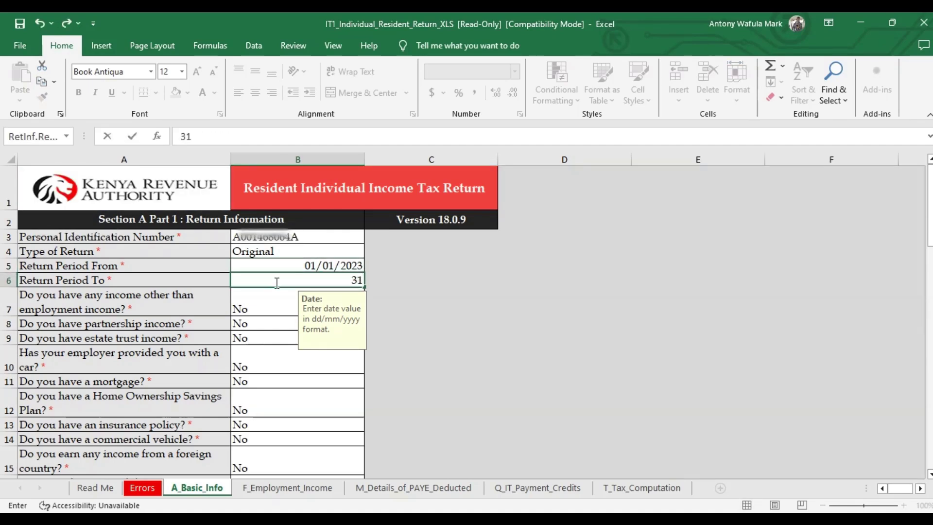
{"action": "type", "text": "/12/2023"}
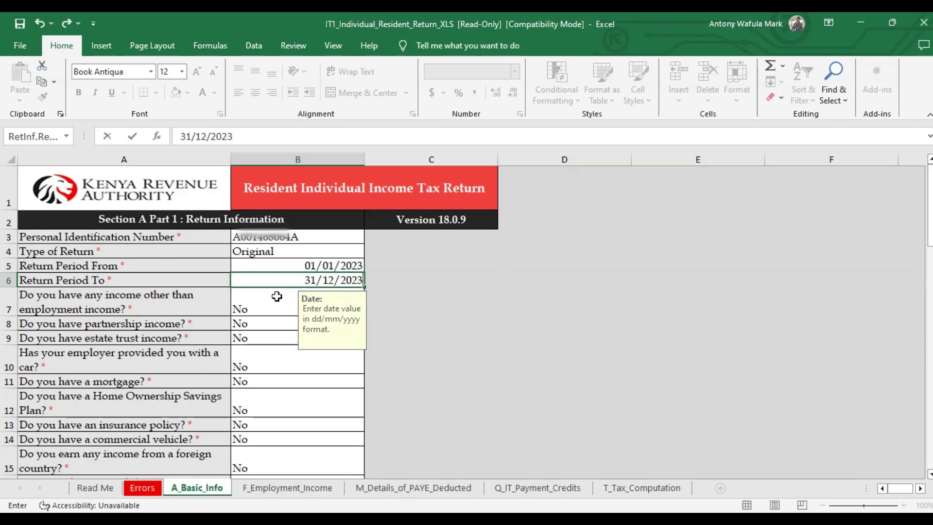
{"action": "left_click", "coordinate": [276, 298]}
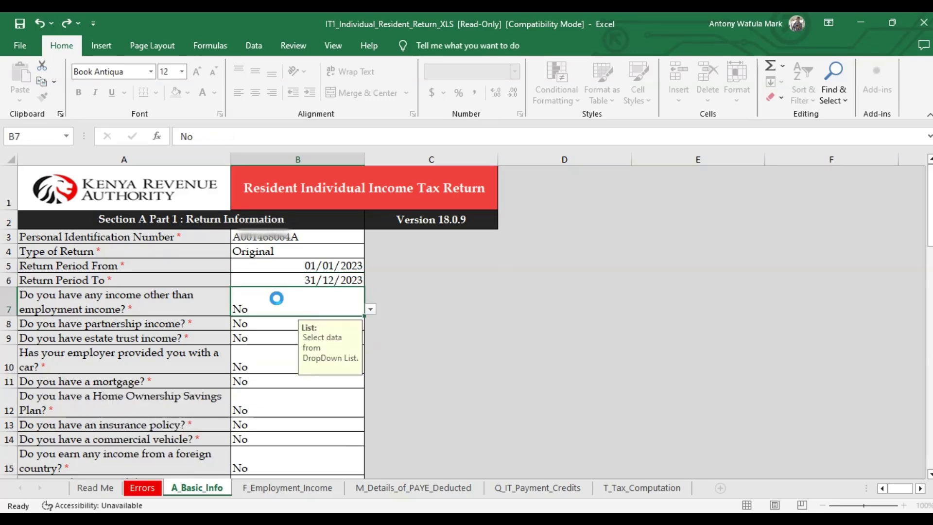
{"action": "key", "text": "Up"}
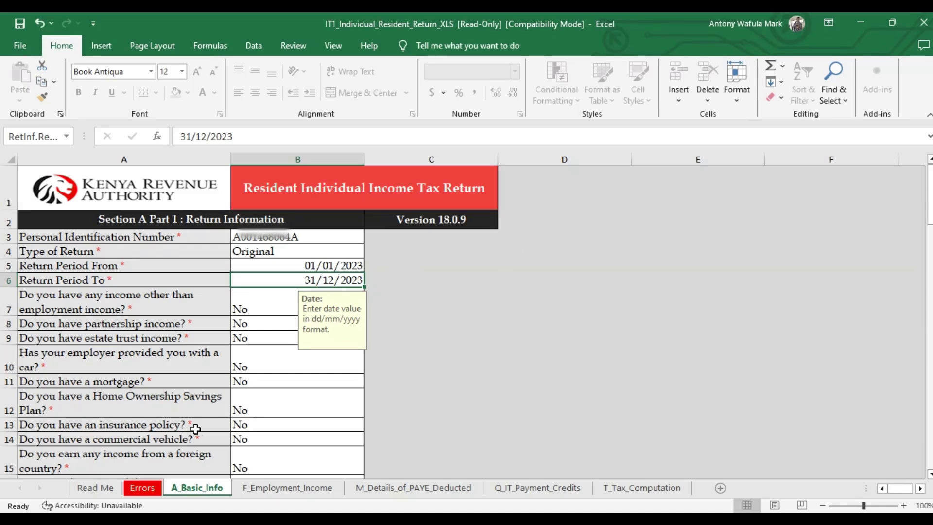
- Go to the F_Employment_Income sheet and consult the P9 tax form PDF for figures
{"action": "left_click", "coordinate": [258, 491]}
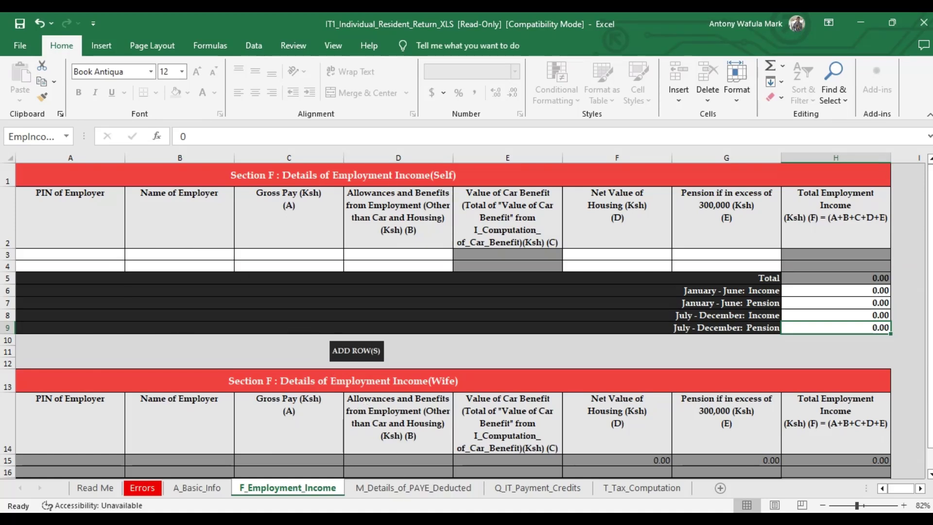
{"action": "mouse_move", "coordinate": [418, 523]}
{"action": "left_click", "coordinate": [418, 469]}
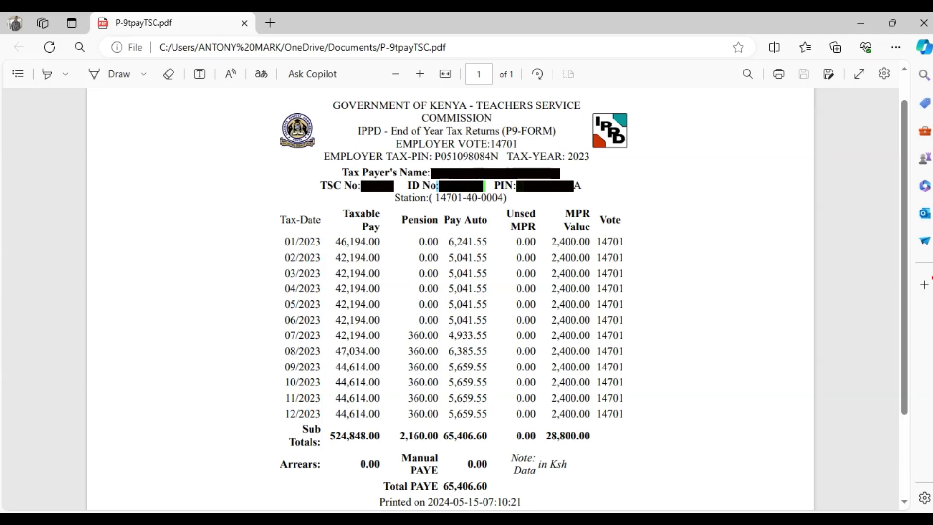
{"action": "key", "text": "alt+Tab"}
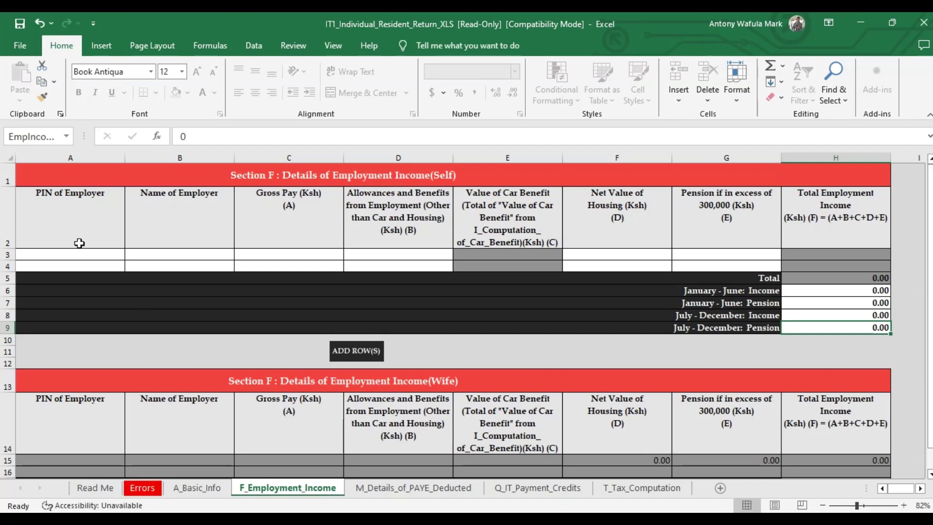
{"action": "left_click", "coordinate": [78, 254]}
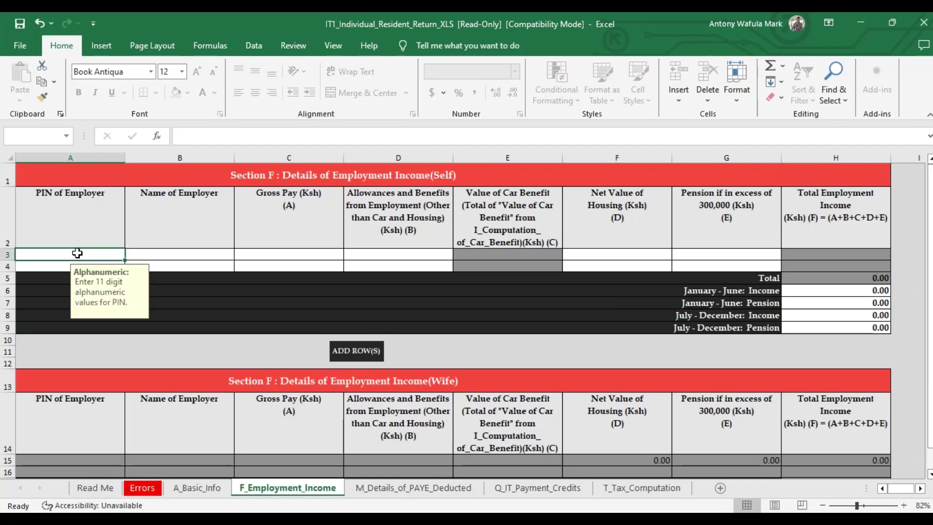
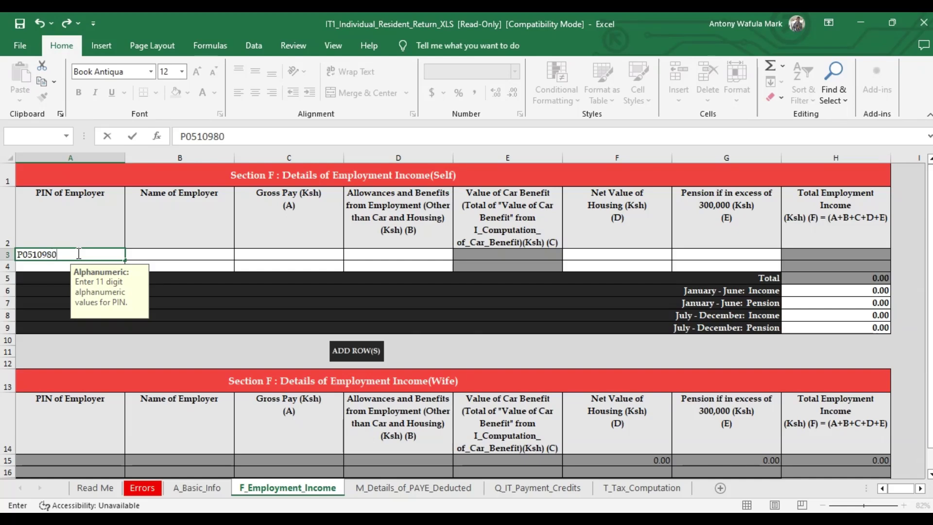
- Fill the first employer row with the employer's PIN and name TEACHERSSERVICECOMMISSION
{"action": "left_click", "coordinate": [162, 256]}
{"action": "type", "text": "T"}
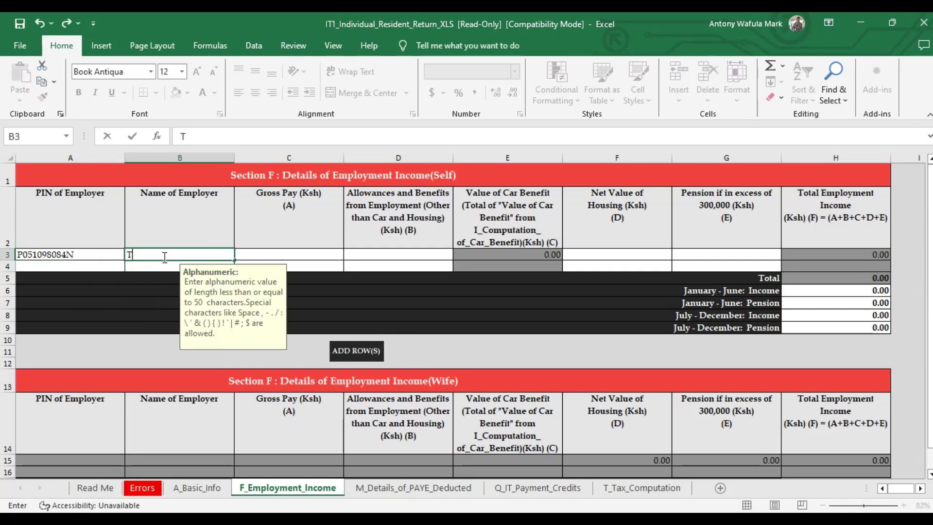
{"action": "type", "text": "EACHERS"}
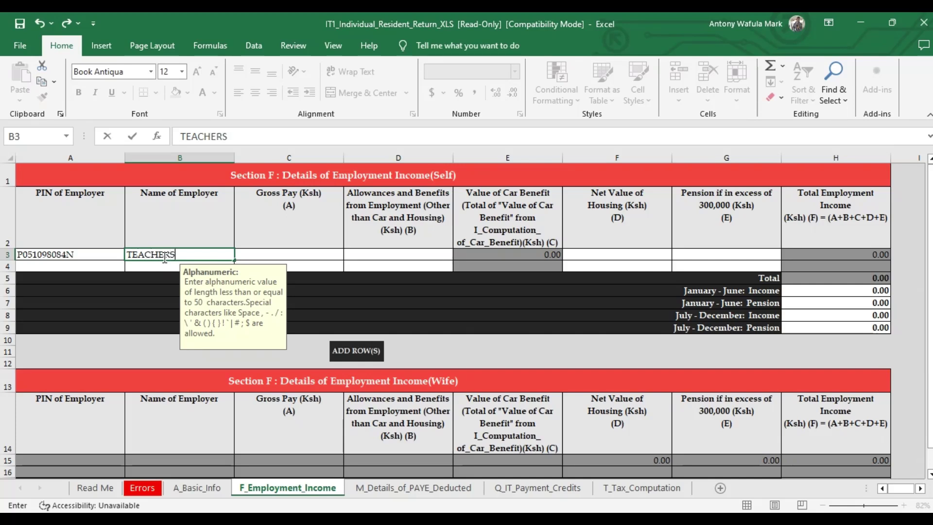
{"action": "type", "text": "SERVICE"}
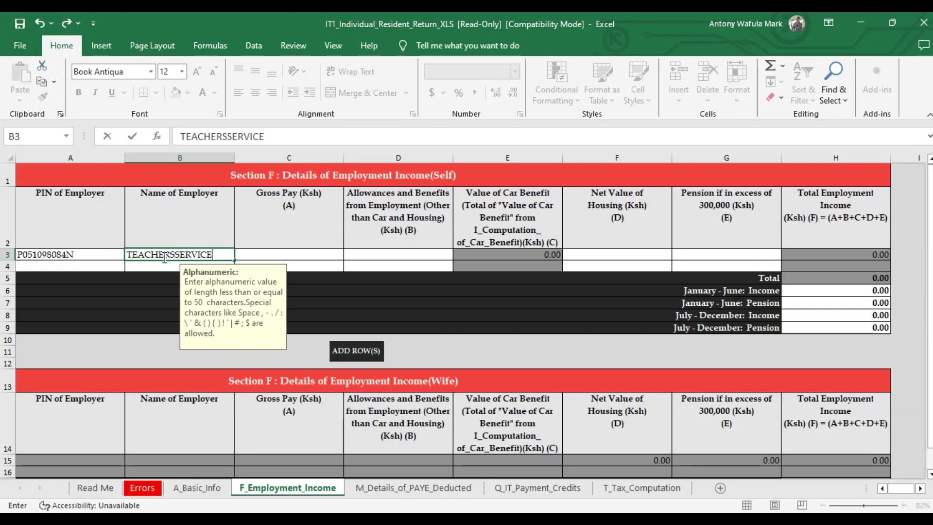
{"action": "type", "text": "COMM"}
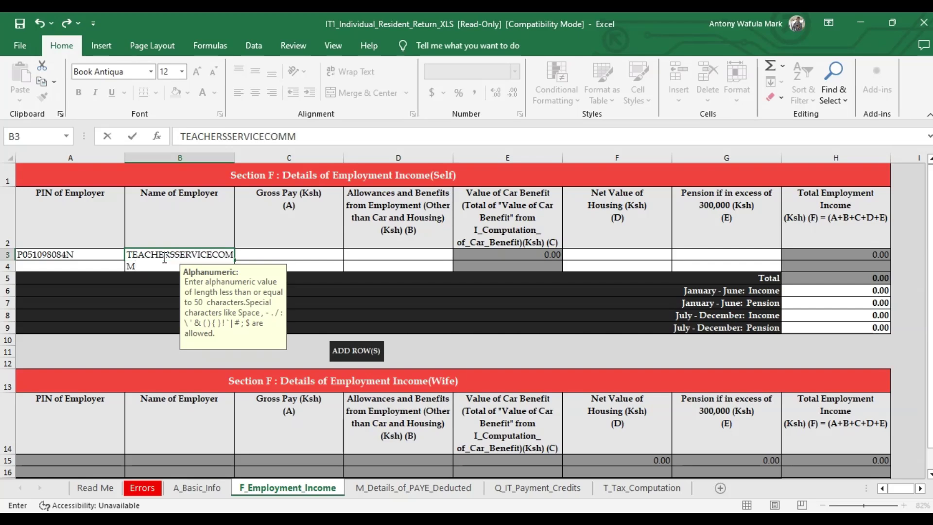
{"action": "type", "text": "ISSION"}
{"action": "left_click", "coordinate": [299, 254]}
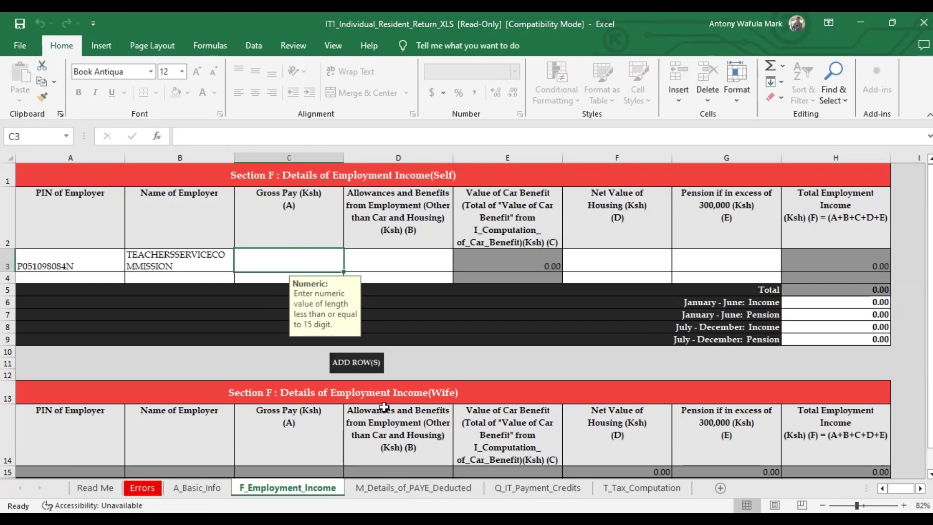
- Read gross pay from the P9 form and enter 524848 as the employer's Gross Pay
{"action": "key", "text": "alt+Tab"}
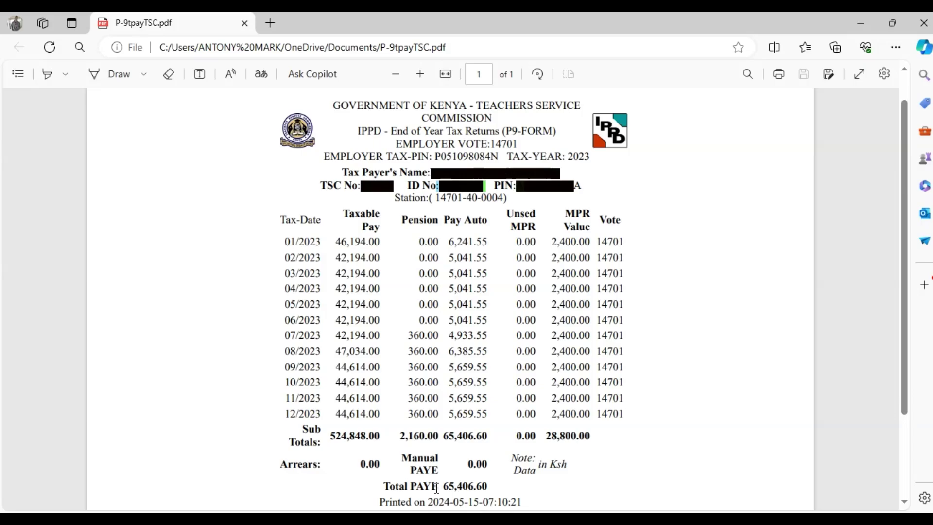
{"action": "key", "text": "alt+Tab"}
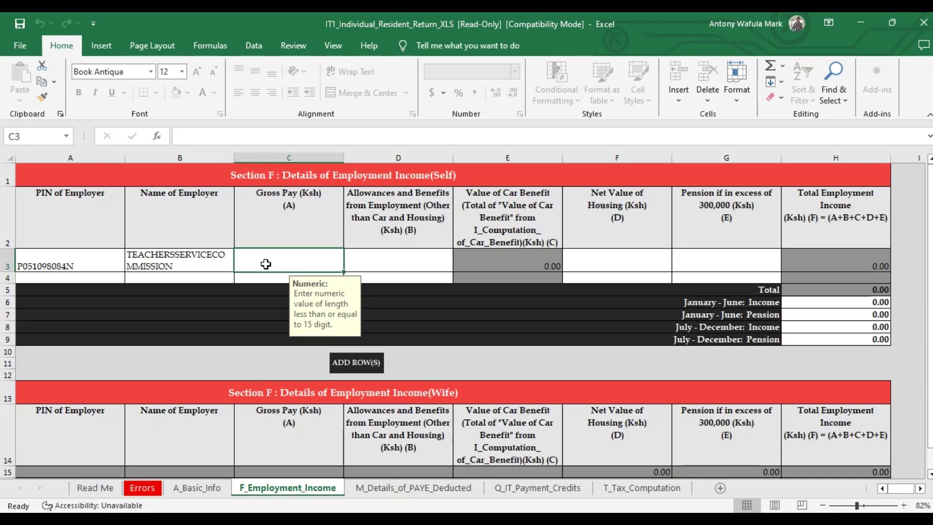
{"action": "type", "text": "524"}
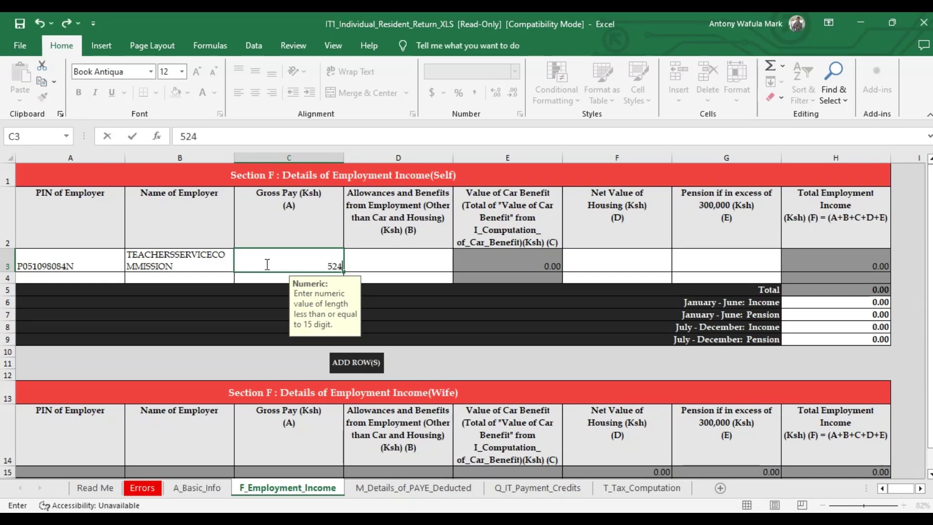
{"action": "type", "text": "848"}
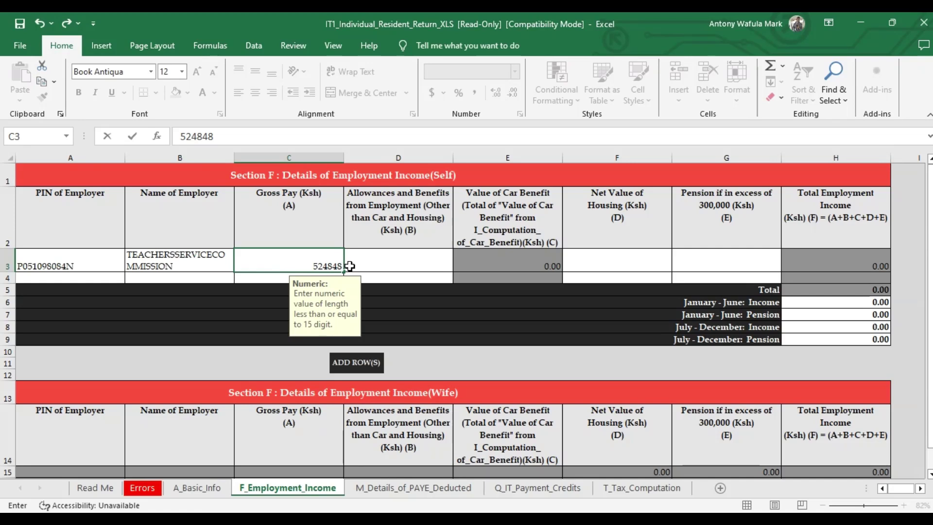
{"action": "left_click", "coordinate": [366, 265]}
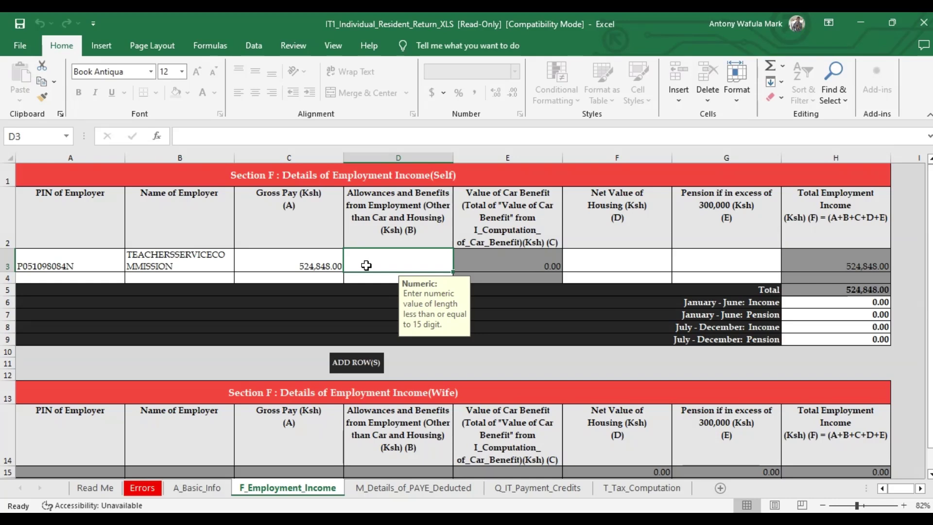
- Enter 0 for allowances, net housing value and pension in the first employer row
{"action": "type", "text": "0"}
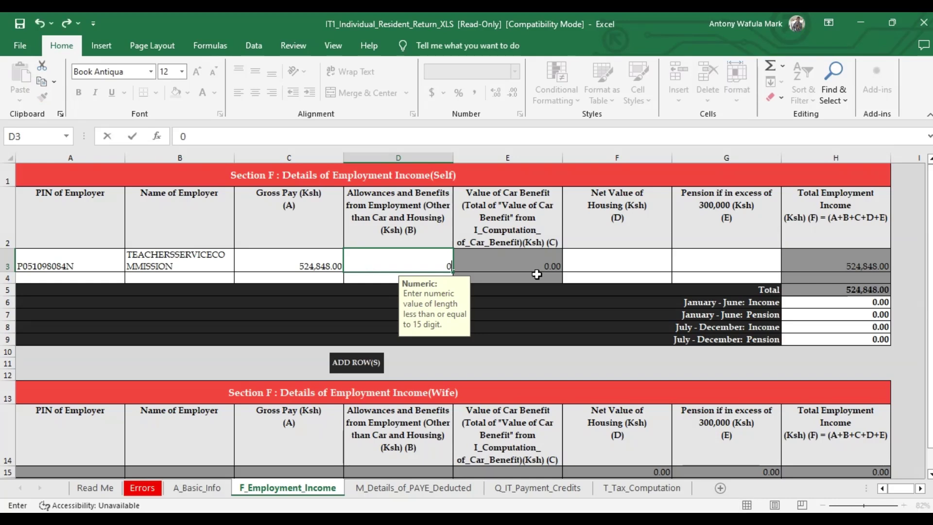
{"action": "left_click", "coordinate": [587, 259]}
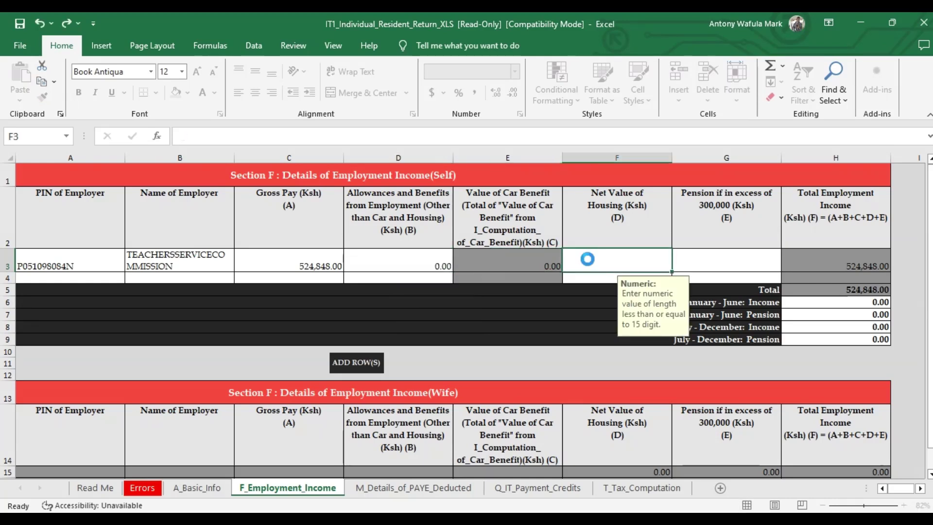
{"action": "type", "text": "0"}
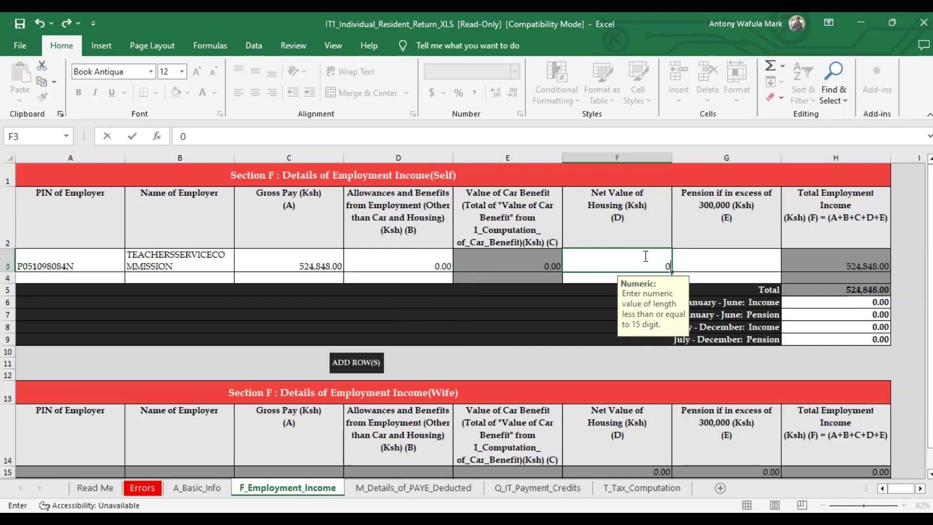
{"action": "left_click", "coordinate": [718, 260]}
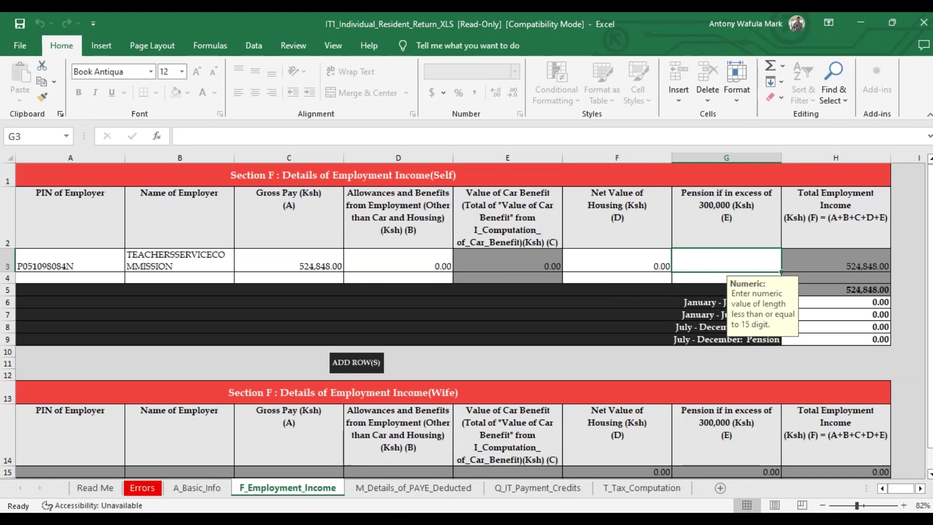
{"action": "key", "text": "alt+Tab"}
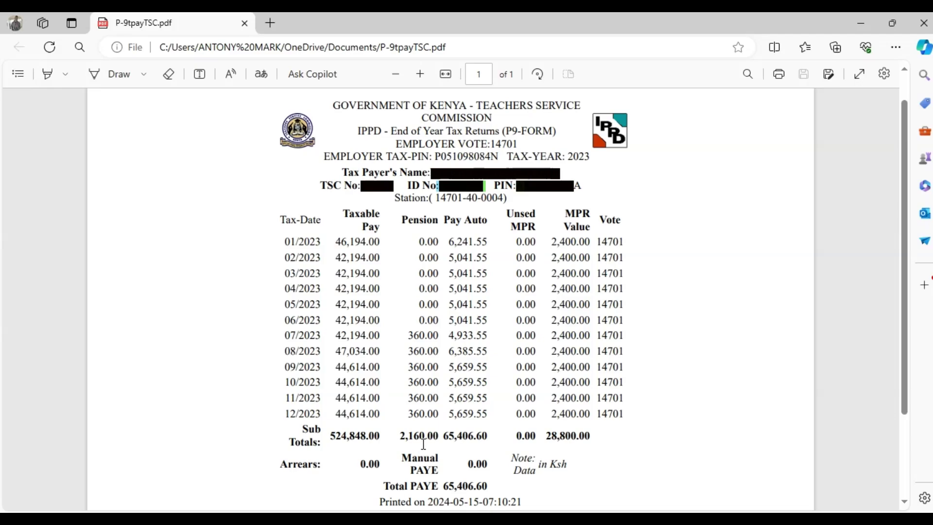
{"action": "key", "text": "alt+Tab"}
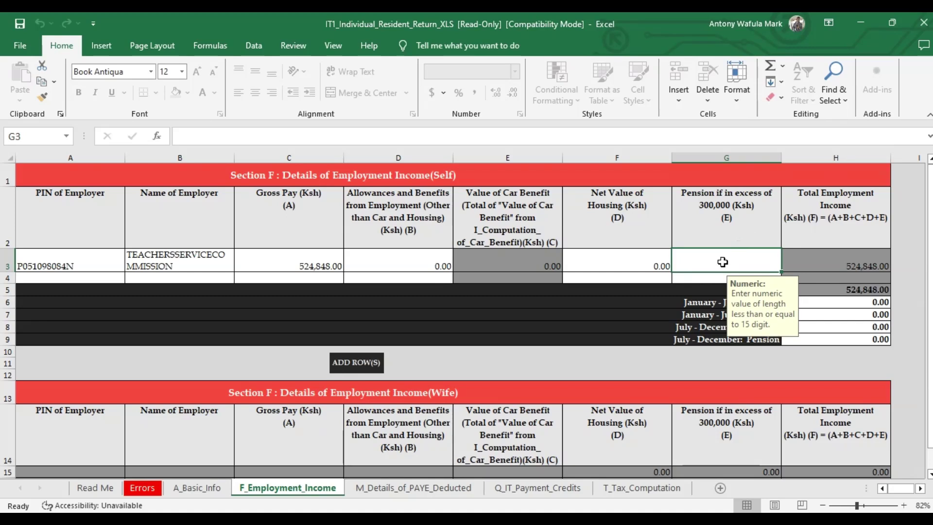
{"action": "type", "text": "0"}
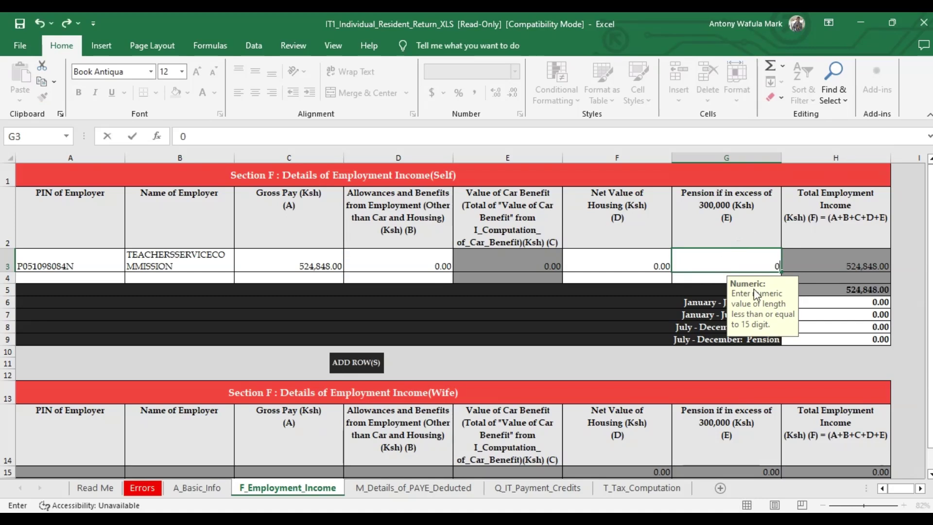
{"action": "left_click", "coordinate": [815, 301]}
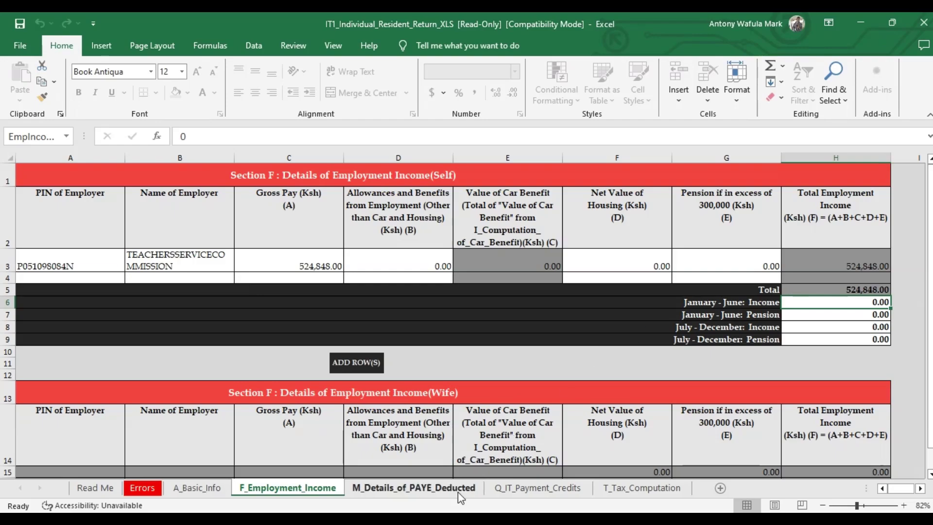
- Enter January–June Income of 257,164 and January–June Pension of 0 from the P9 form
{"action": "key", "text": "alt+Tab"}
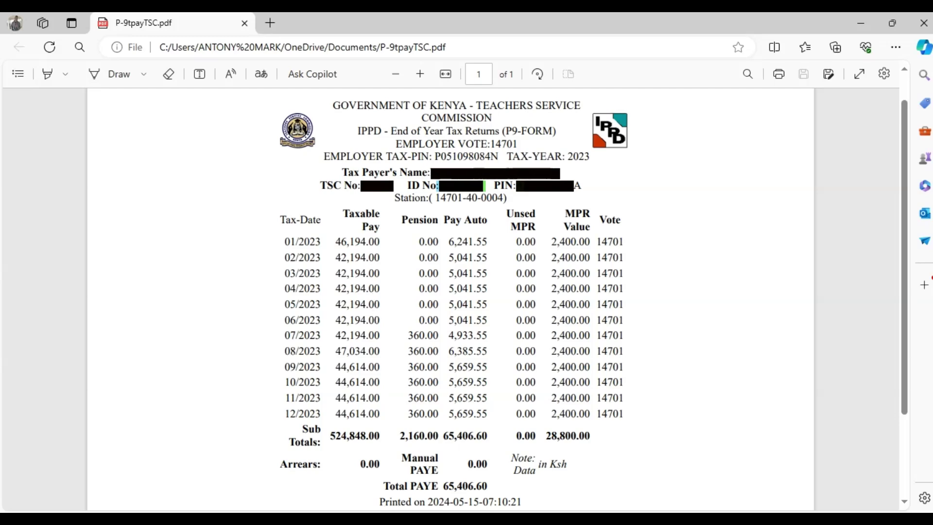
{"action": "key", "text": "alt+Tab"}
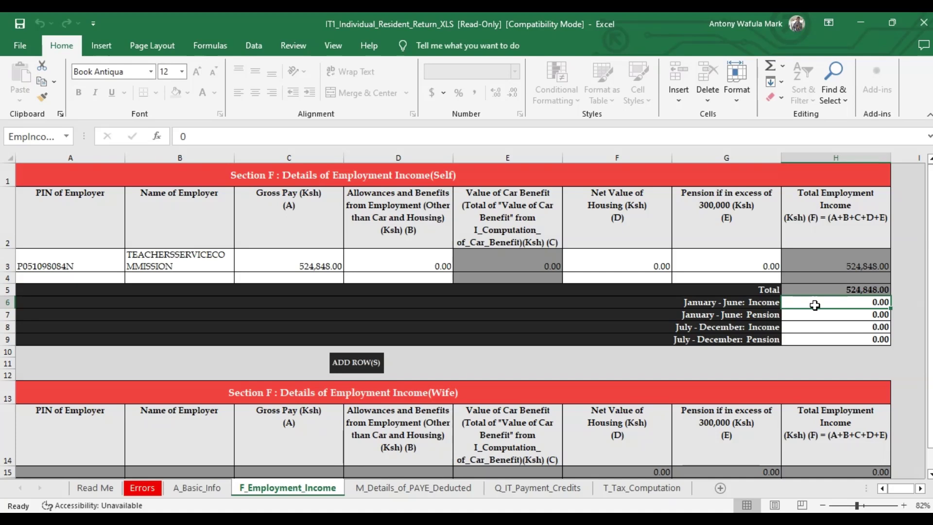
{"action": "type", "text": "257"}
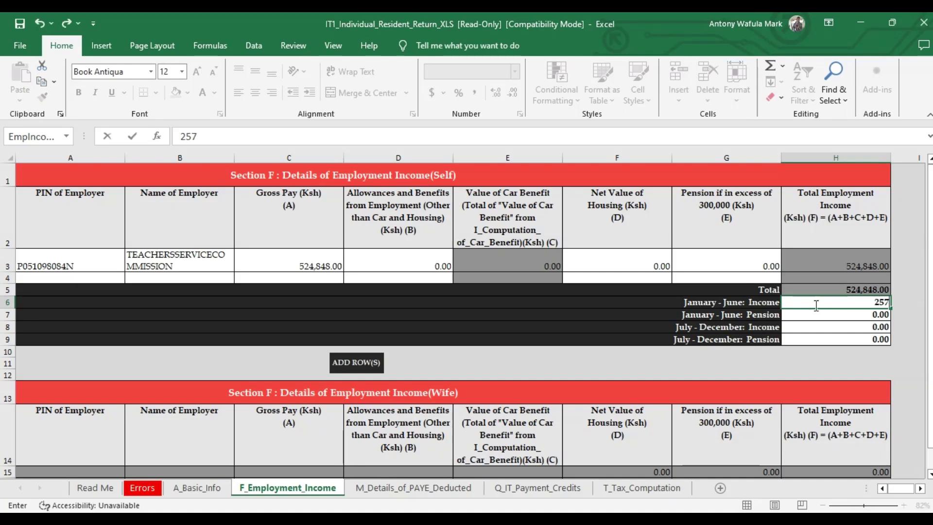
{"action": "type", "text": "164"}
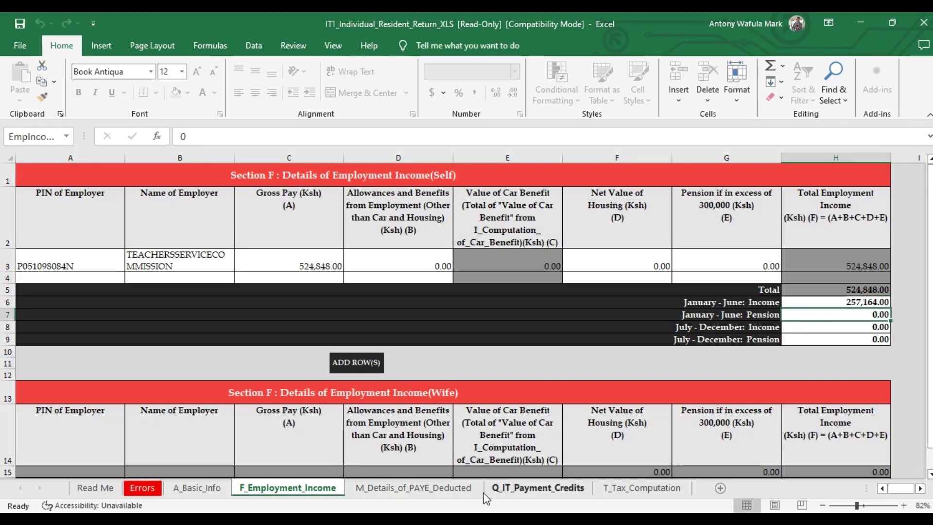
{"action": "key", "text": "alt+Tab"}
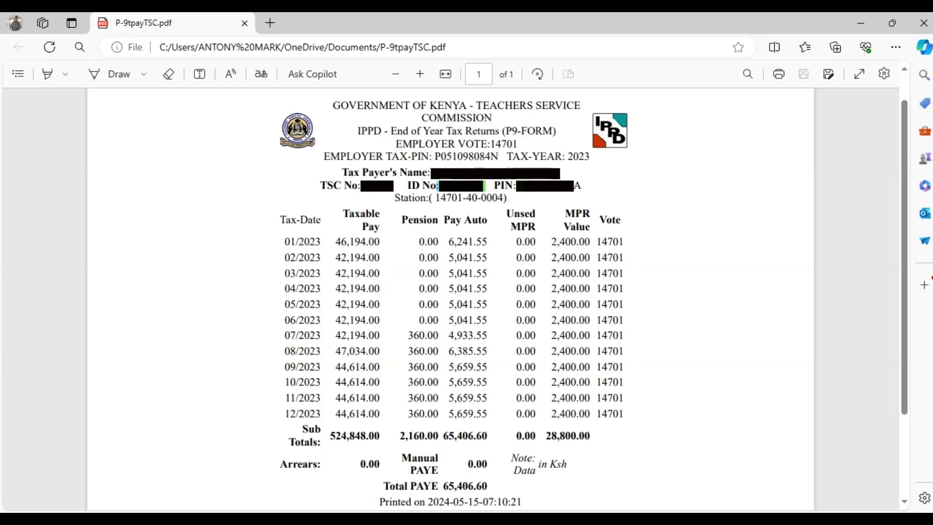
{"action": "key", "text": "alt+Tab"}
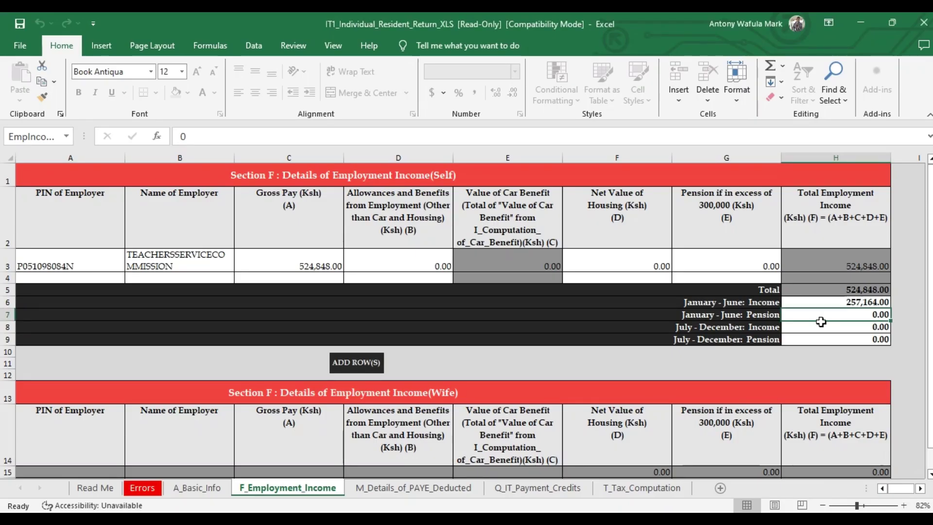
{"action": "type", "text": "0"}
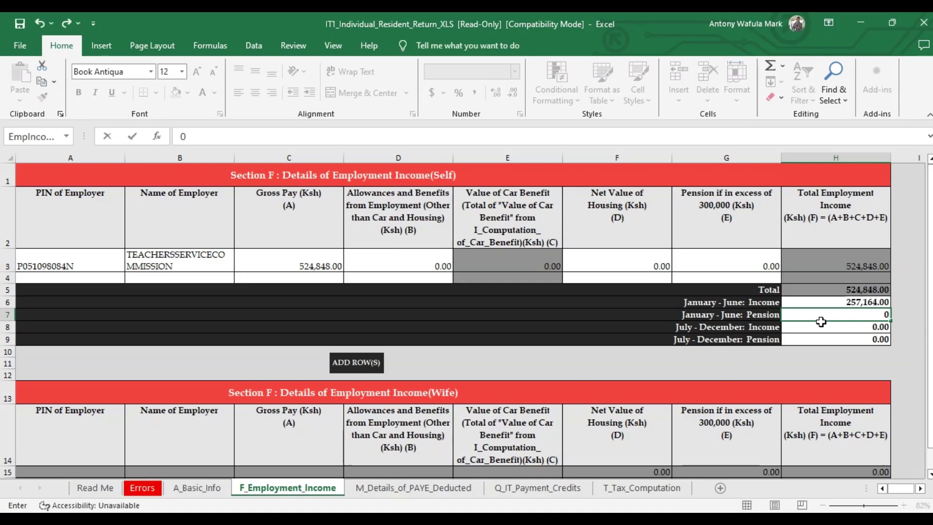
{"action": "key", "text": "Return"}
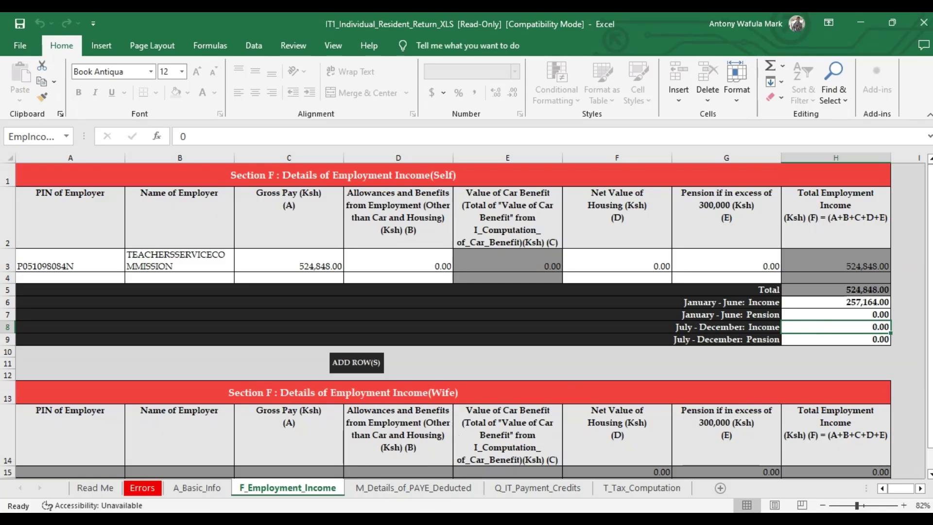
- Enter July–December Income of 267,684 and July–December Pension of 2,160 from the P9 form
{"action": "key", "text": "alt+Tab"}
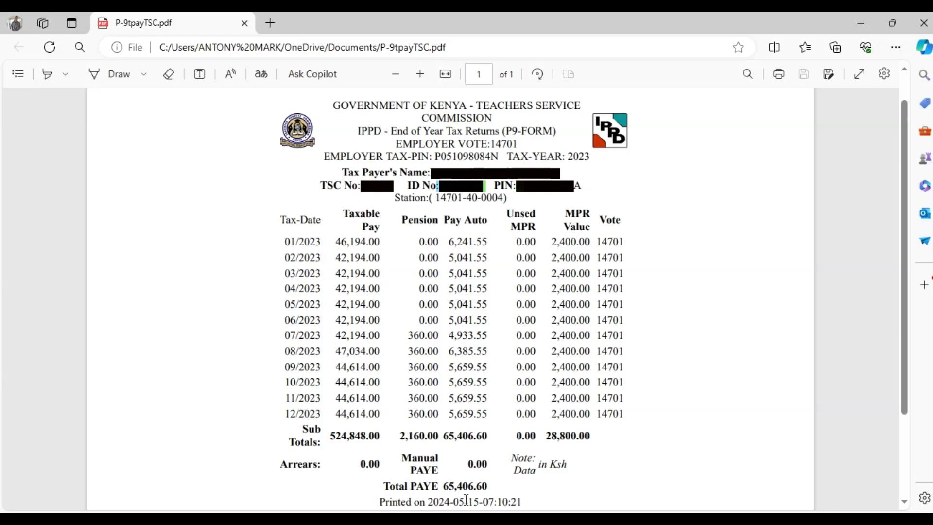
{"action": "key", "text": "alt+Tab"}
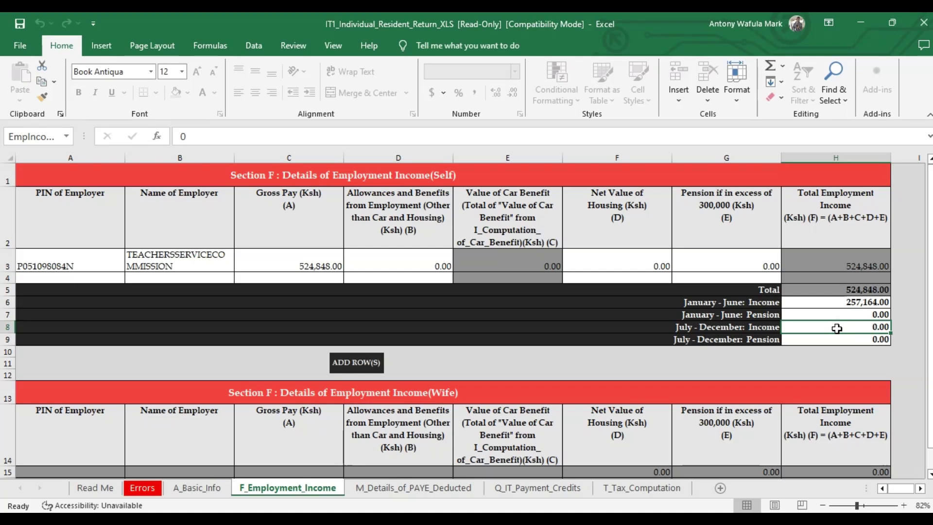
{"action": "type", "text": "267"}
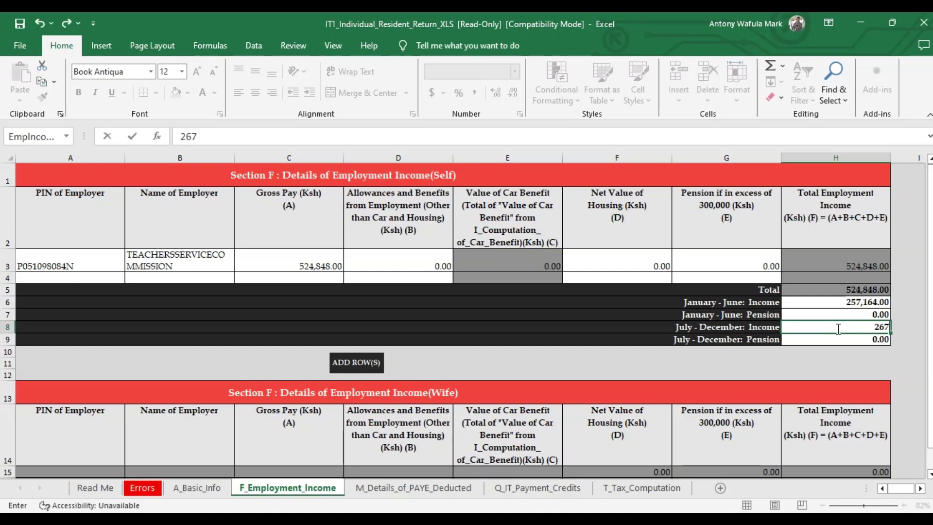
{"action": "type", "text": "684"}
{"action": "left_click", "coordinate": [832, 340]}
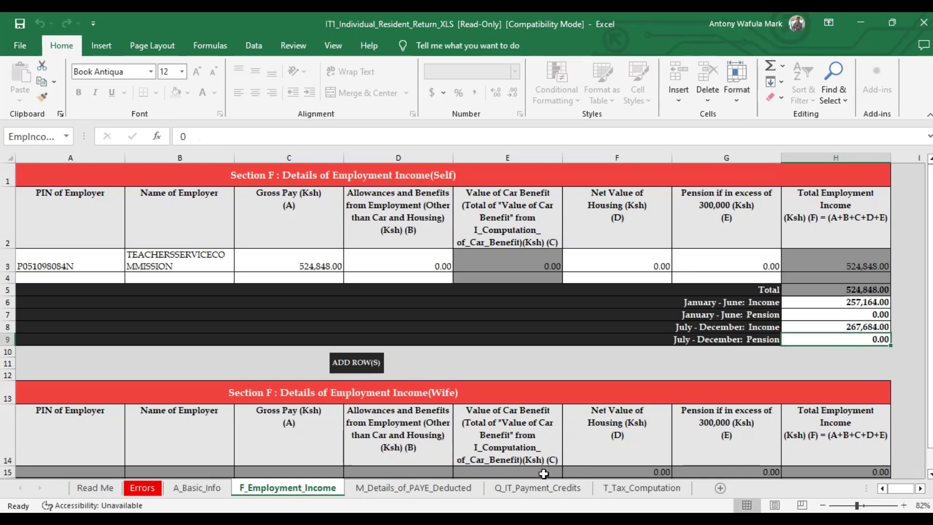
{"action": "key", "text": "alt+Tab"}
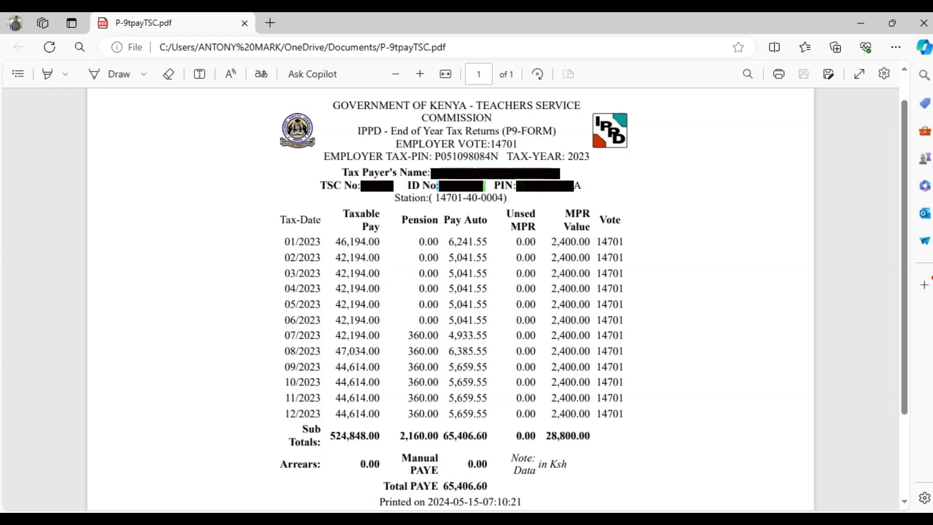
{"action": "key", "text": "alt+Tab"}
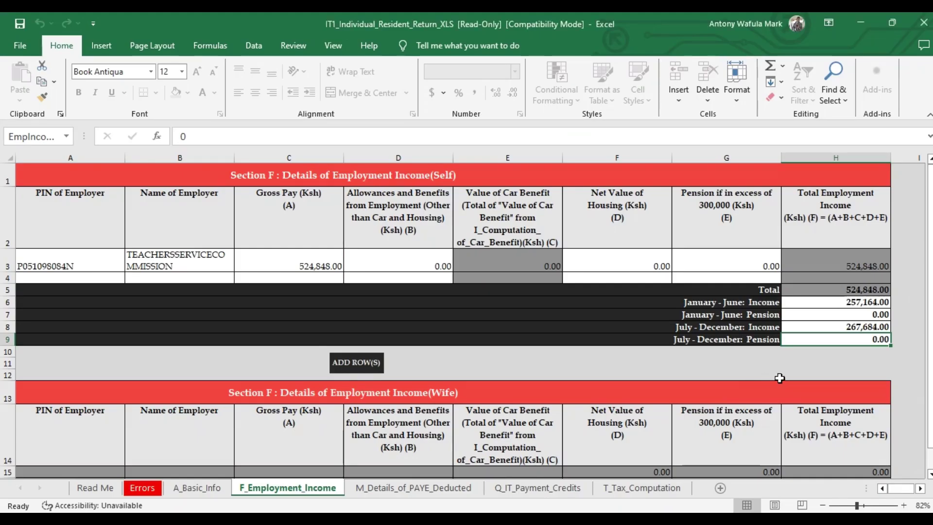
{"action": "type", "text": "2160"}
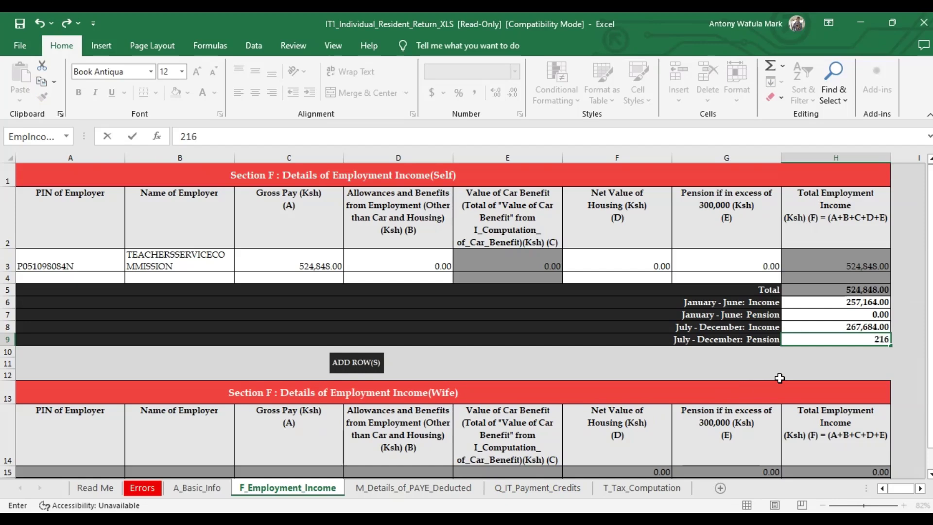
{"action": "left_click", "coordinate": [812, 373]}
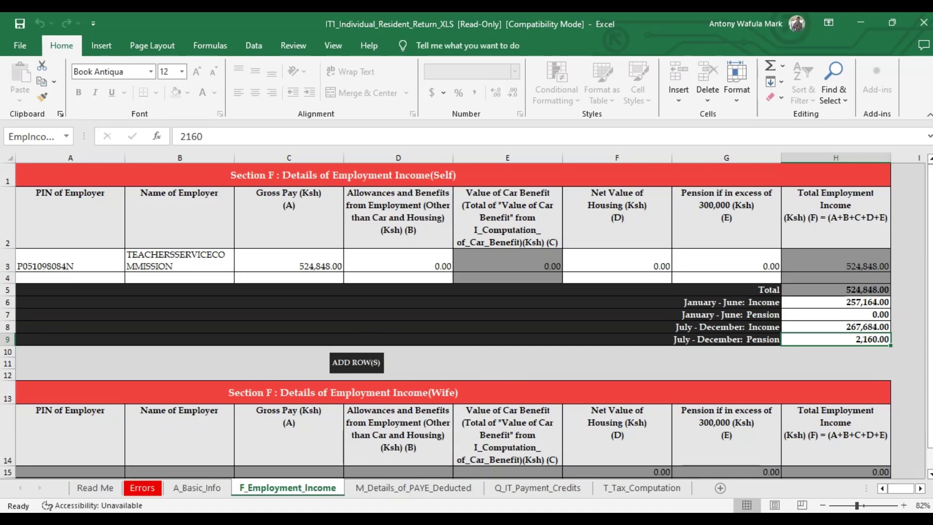
- On M_Details_of_PAYE_Deducted, pick the employer's PIN and enter employer name TEACHERSSERVICECOMMISSION
{"action": "left_click", "coordinate": [404, 489]}
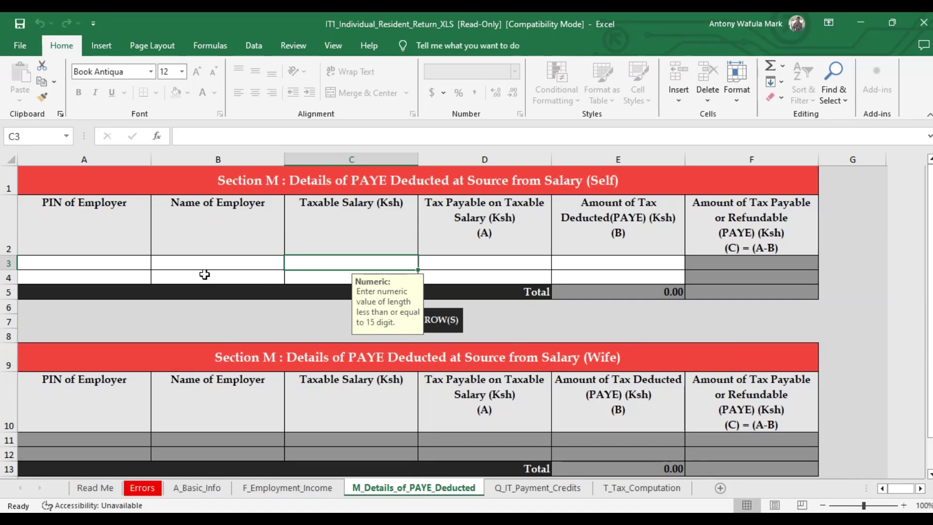
{"action": "left_click", "coordinate": [117, 265]}
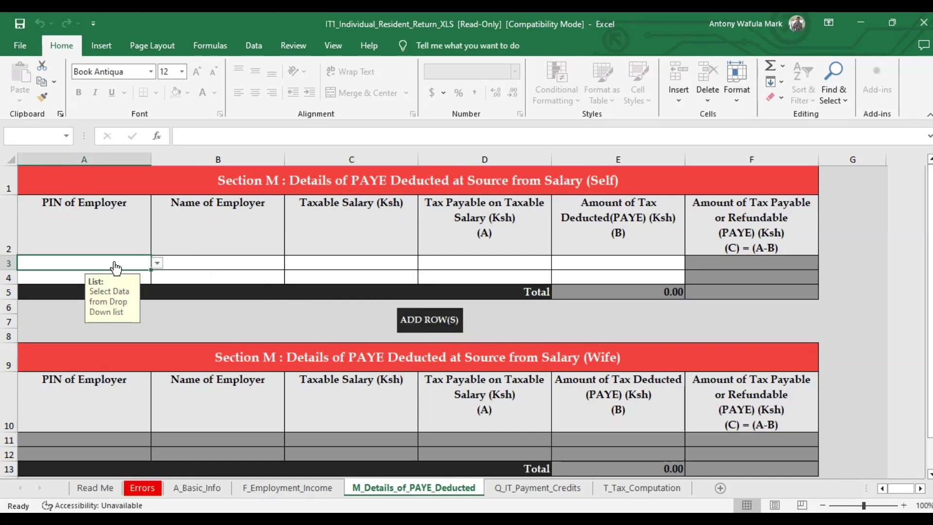
{"action": "left_click", "coordinate": [157, 263]}
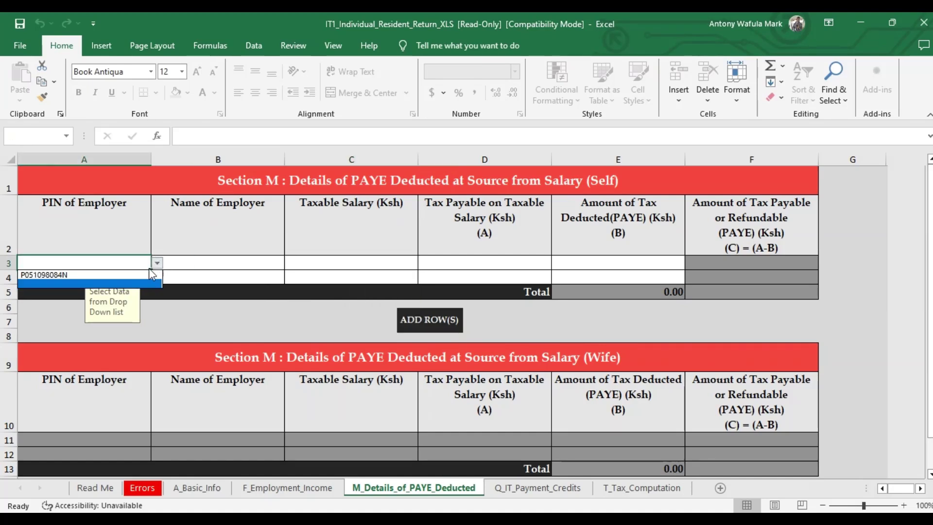
{"action": "left_click", "coordinate": [136, 275]}
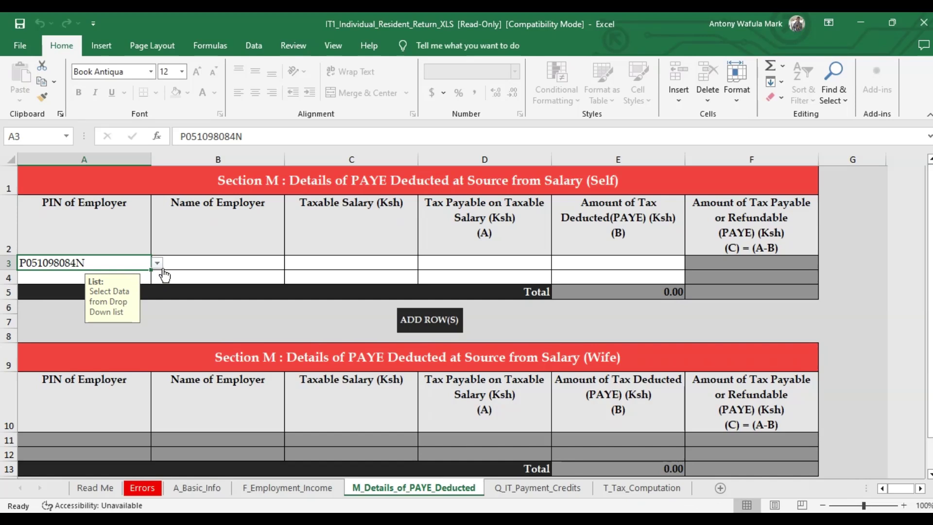
{"action": "left_click", "coordinate": [189, 263]}
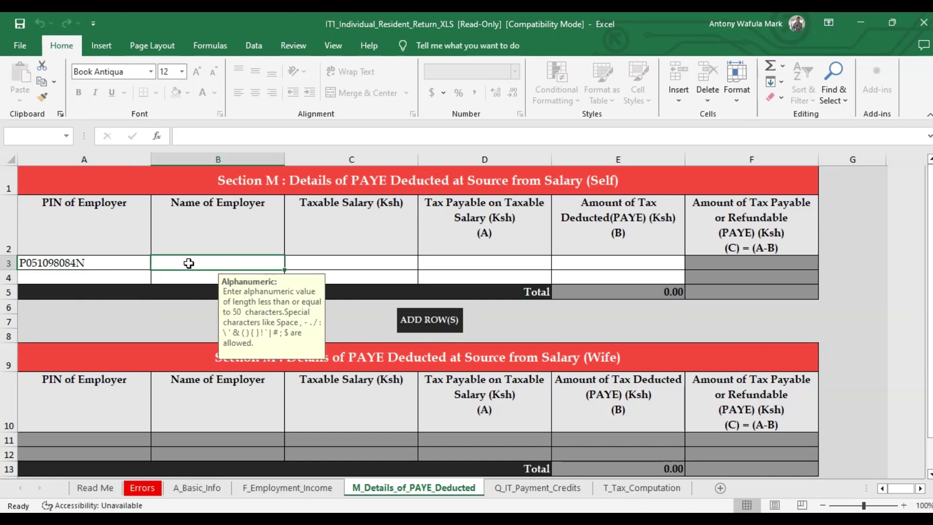
{"action": "type", "text": "TEACHERS"}
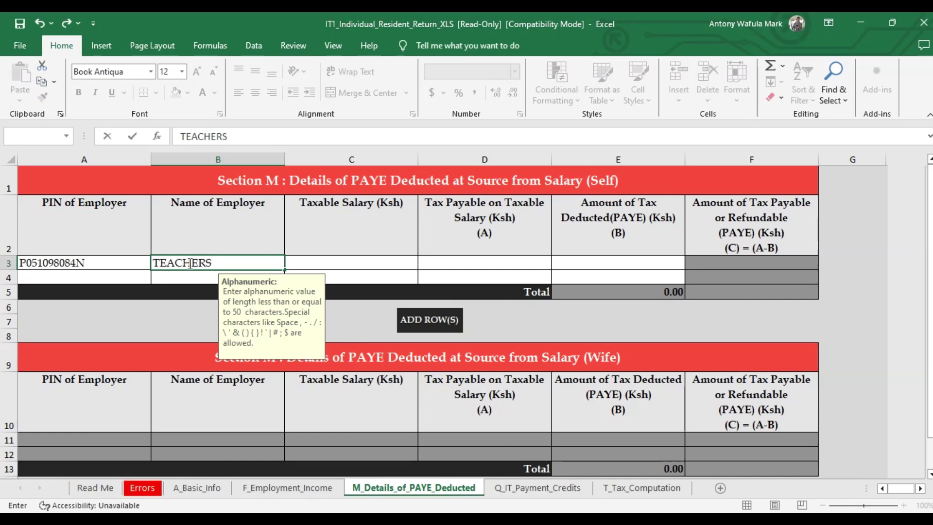
{"action": "type", "text": "SERVI"}
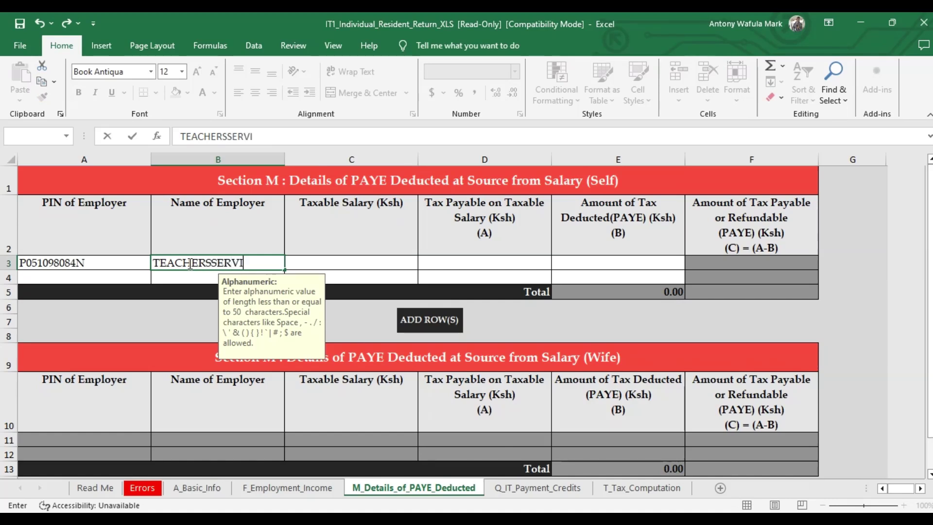
{"action": "type", "text": "CECOM"}
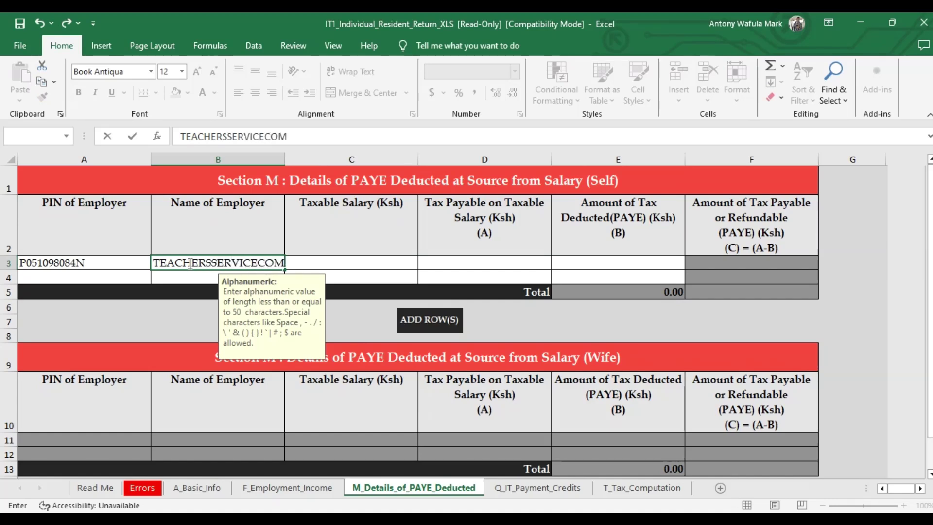
{"action": "type", "text": "MISSI"}
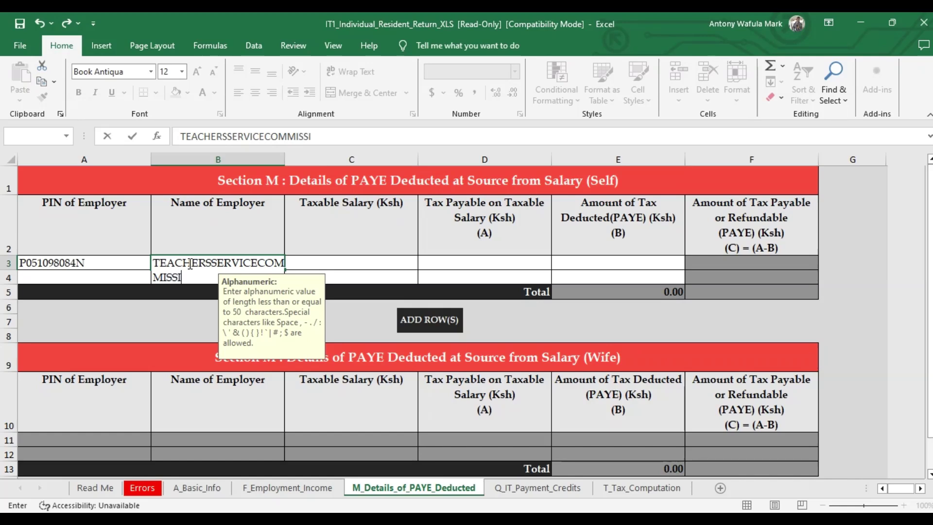
{"action": "type", "text": "ON"}
{"action": "left_click", "coordinate": [341, 266]}
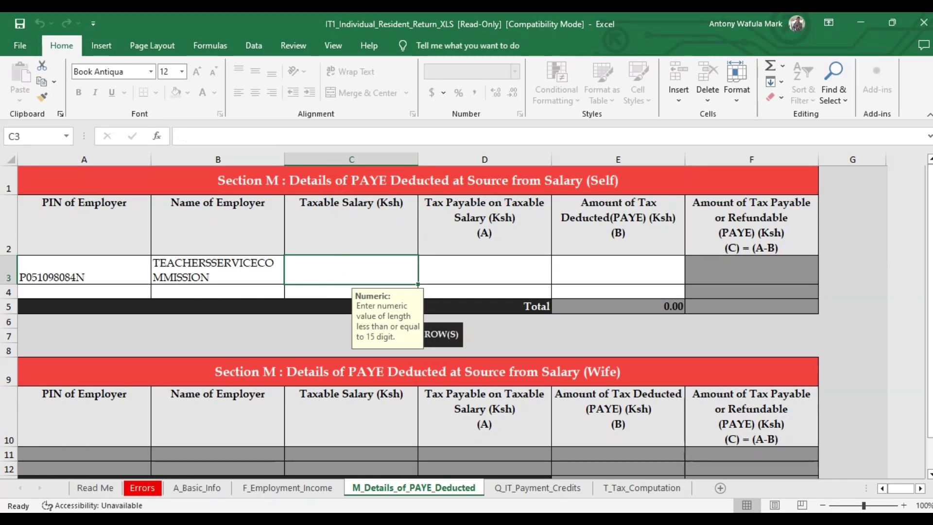
- Enter the employer row's Taxable Salary of 522,688 from the P9 form
{"action": "key", "text": "alt+Tab"}
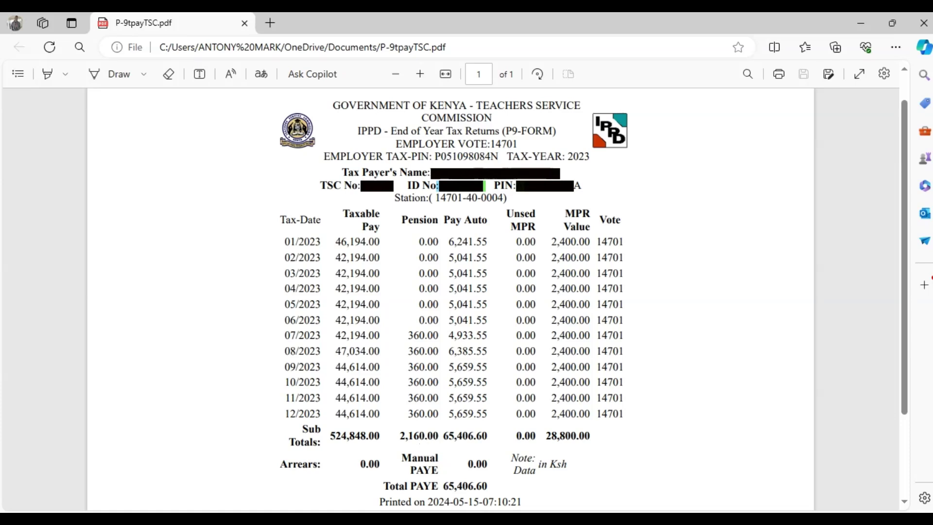
{"action": "key", "text": "alt+Tab"}
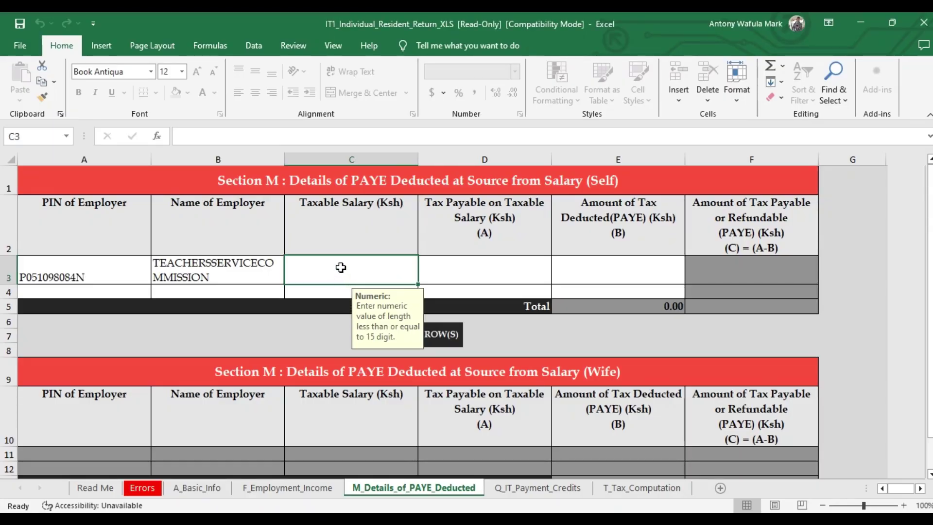
{"action": "type", "text": "522"}
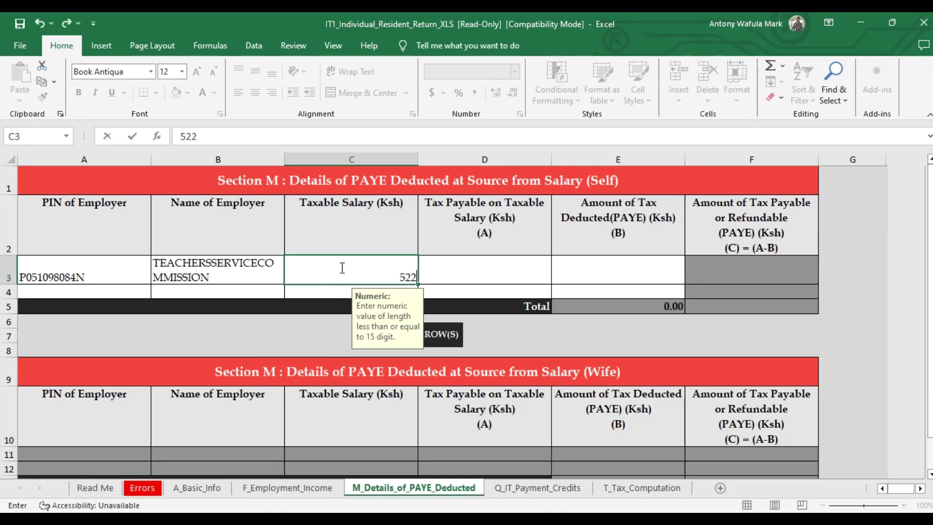
{"action": "type", "text": "688"}
{"action": "left_click", "coordinate": [466, 279]}
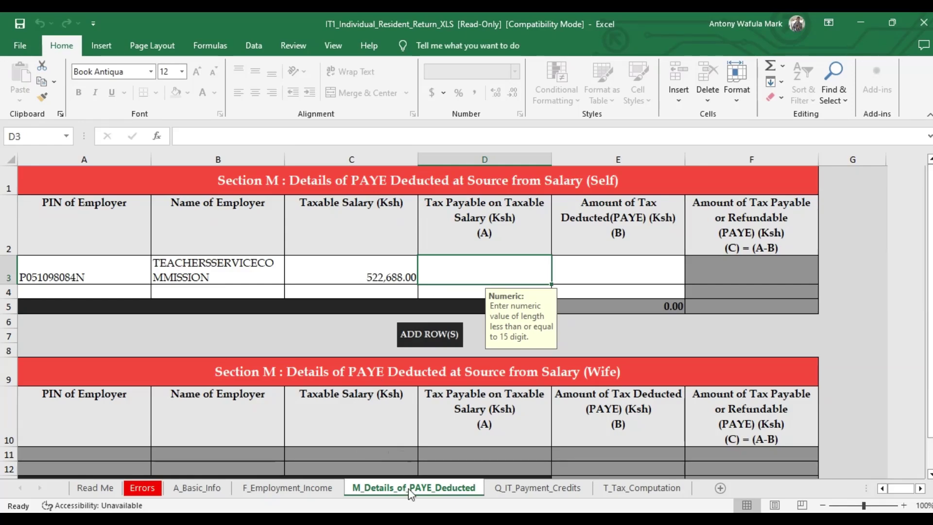
- Enter Tax Payable on Taxable Salary of 94,206.60 from the P9 form
{"action": "key", "text": "alt+Tab"}
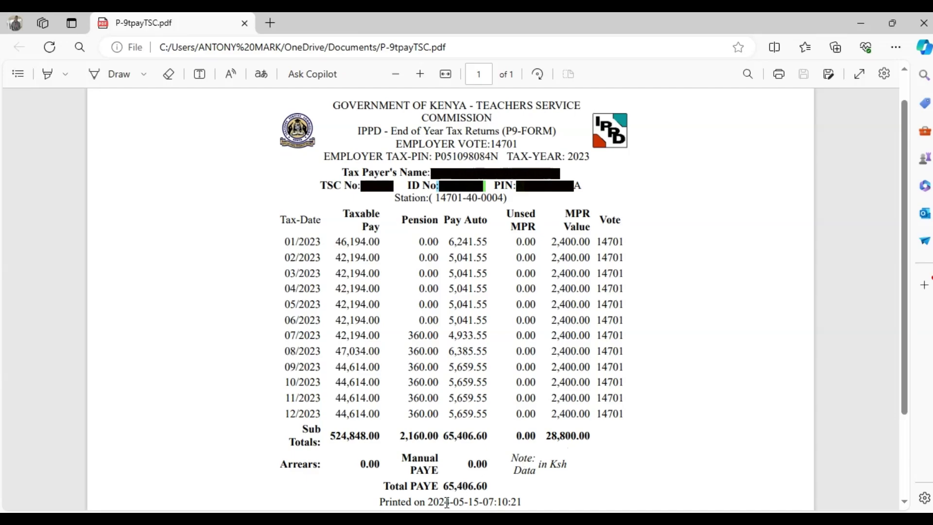
{"action": "key", "text": "alt+Tab"}
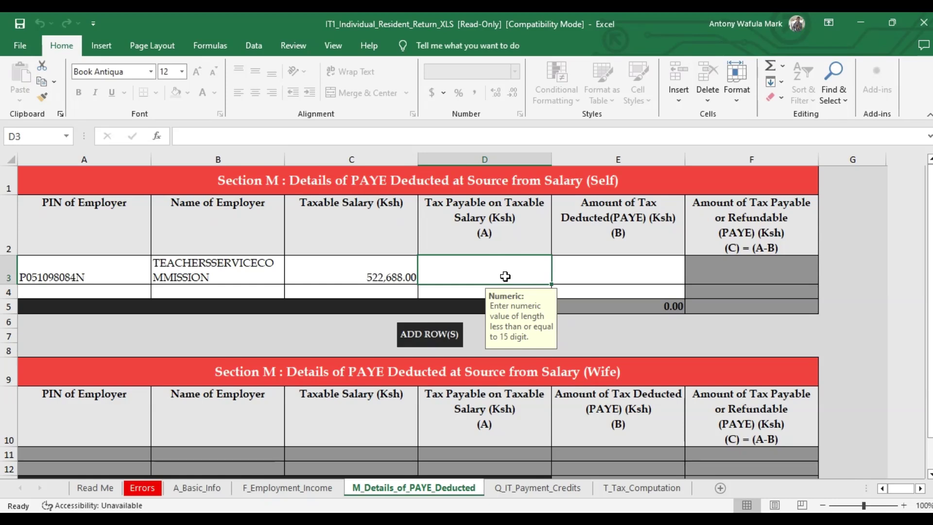
{"action": "type", "text": "94"}
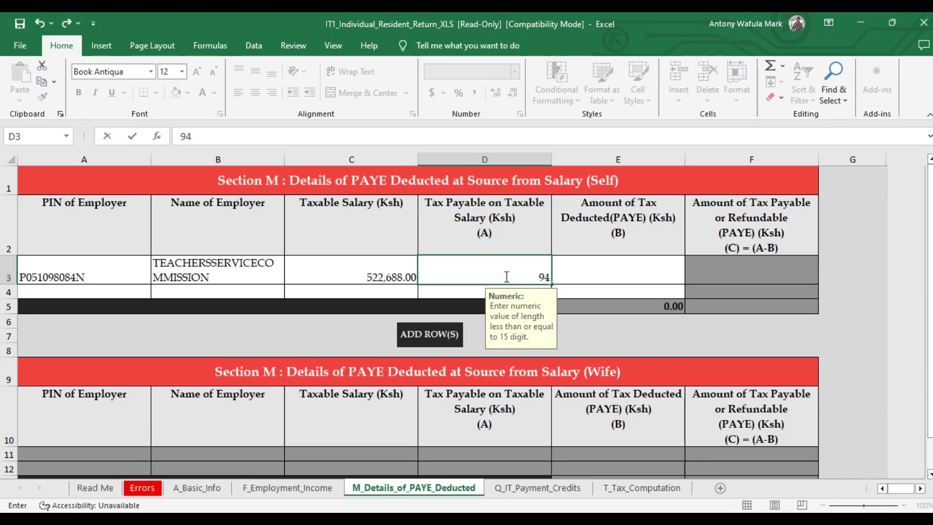
{"action": "type", "text": "206.6"}
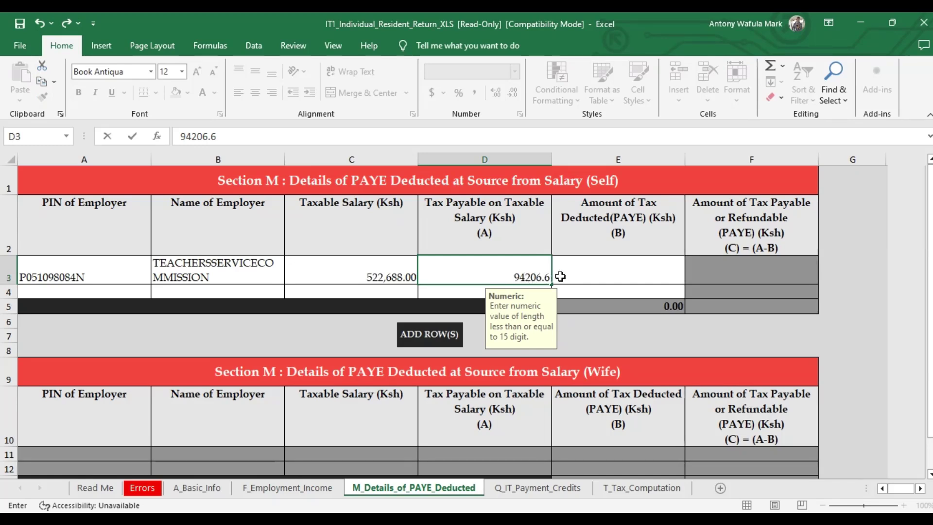
{"action": "left_click", "coordinate": [580, 276]}
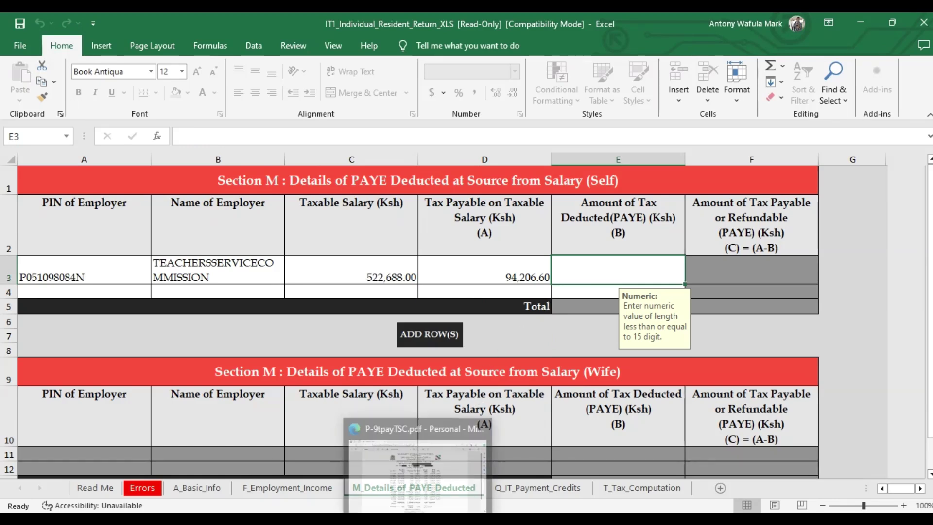
- Enter PAYE deducted of 65,406.60 from the P9 form, leaving 28,800.00 payable
{"action": "key", "text": "alt+Tab"}
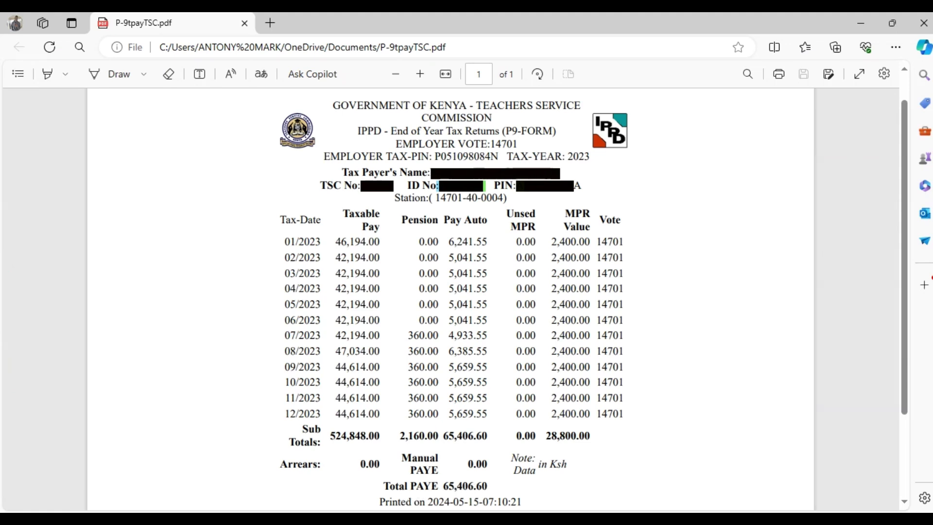
{"action": "key", "text": "alt+Tab"}
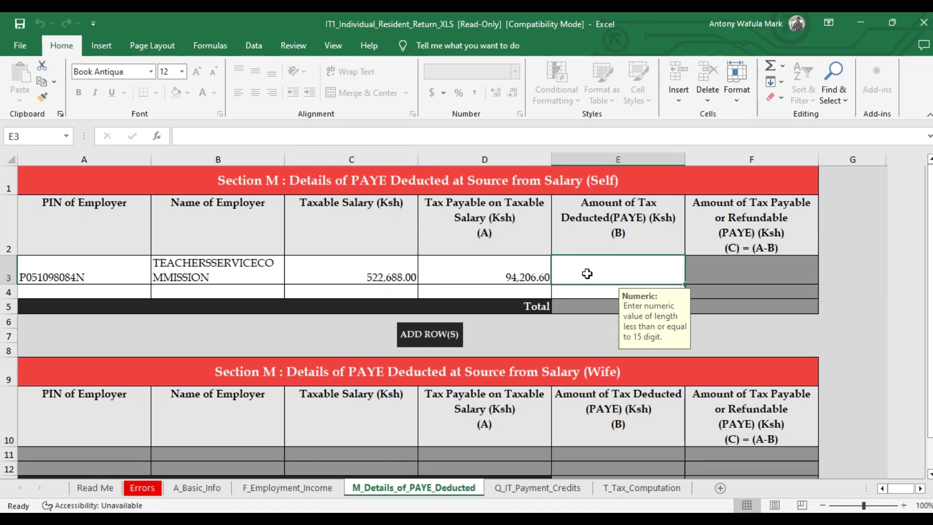
{"action": "type", "text": "65"}
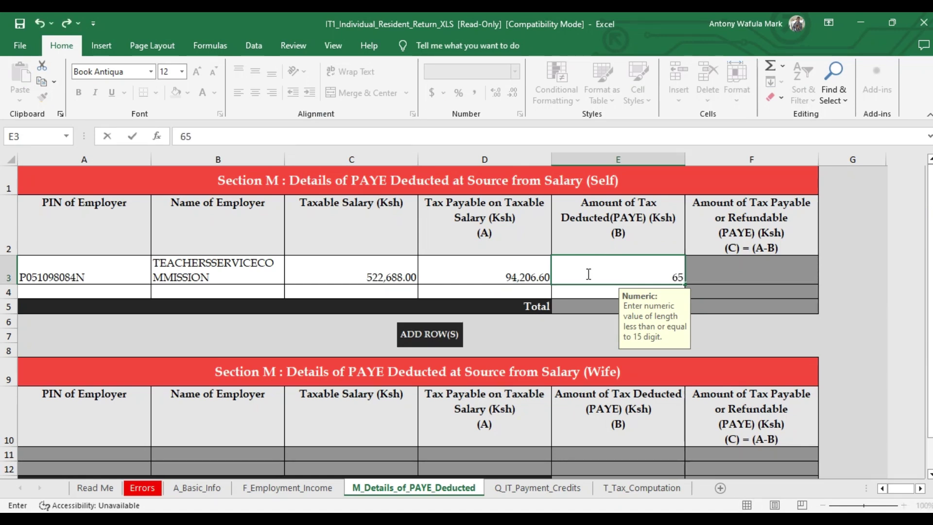
{"action": "type", "text": "406.6"}
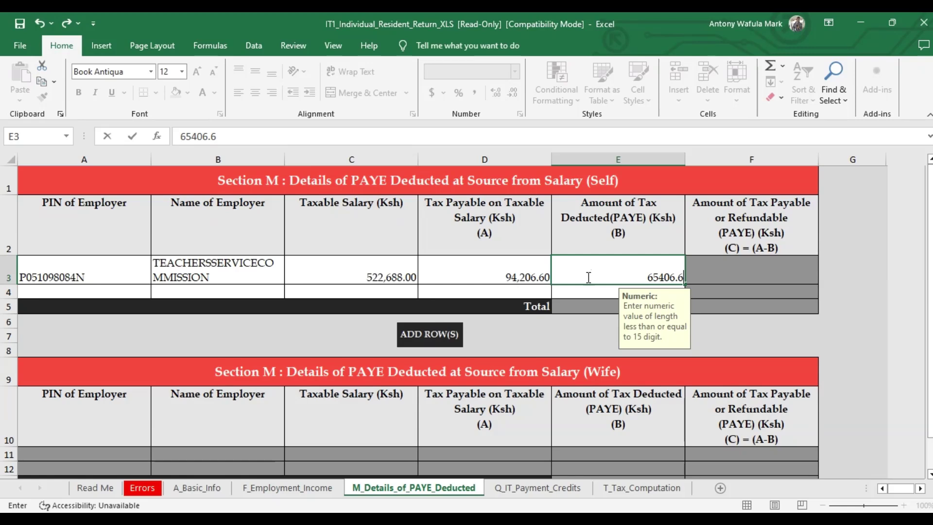
{"action": "left_click", "coordinate": [577, 293]}
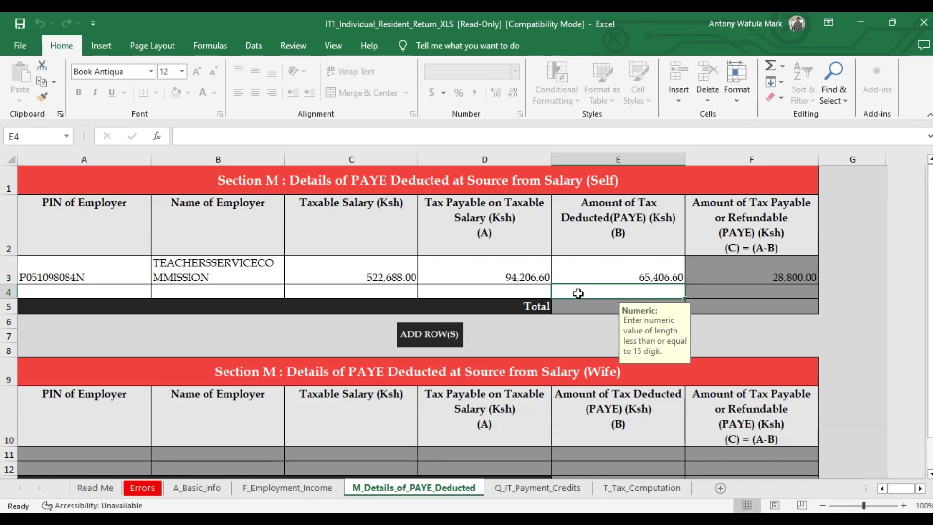
- Move past Q_IT_Payment_Credits to the T_Tax_Computation sheet
{"action": "left_click", "coordinate": [526, 489]}
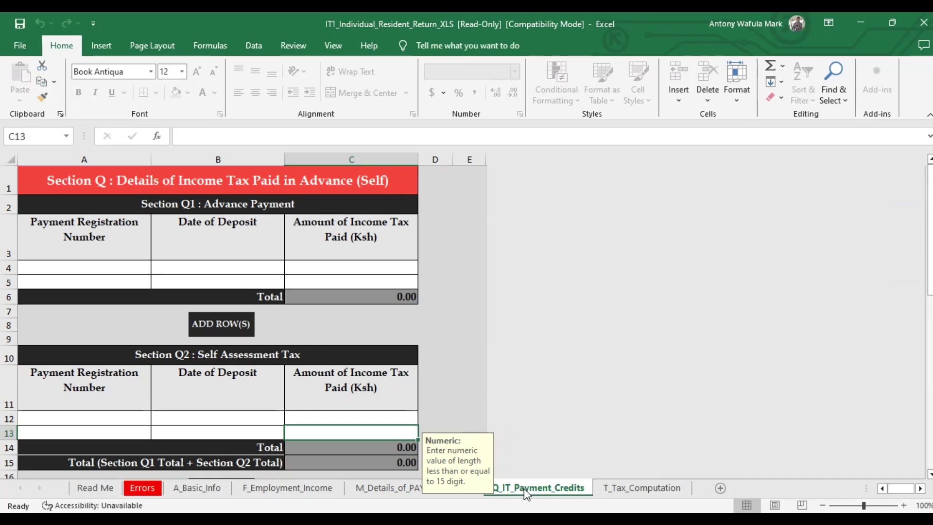
{"action": "left_click", "coordinate": [610, 490]}
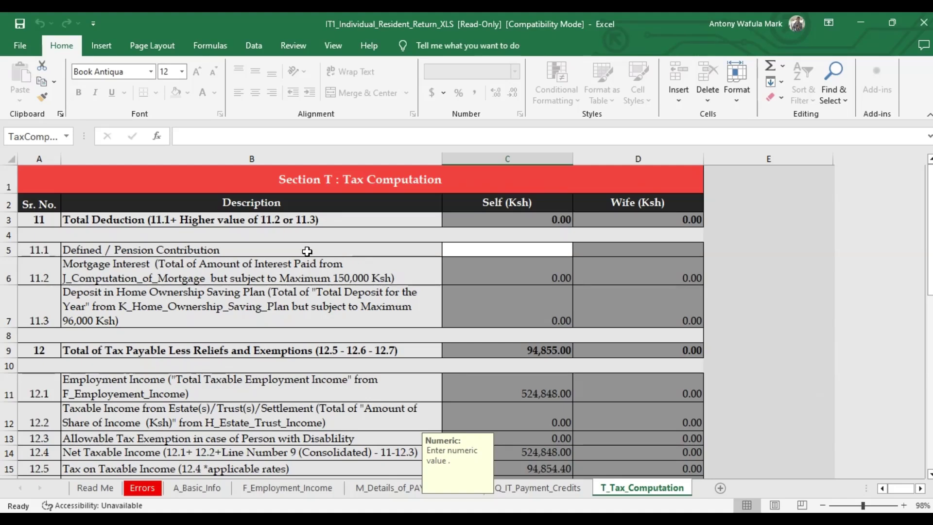
- Enter a Self pension contribution of 2,160, lowering net taxable income to 522,688.00
{"action": "left_click", "coordinate": [452, 250]}
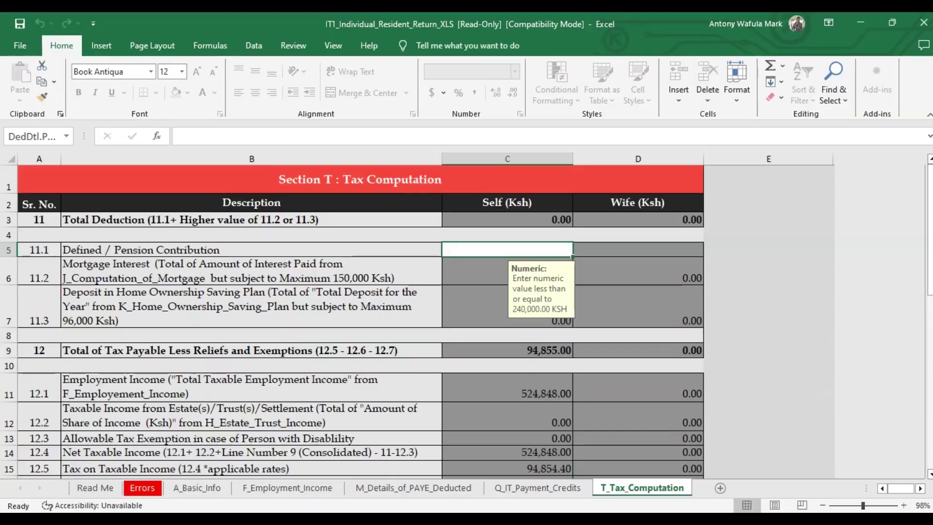
{"action": "key", "text": "alt+Tab"}
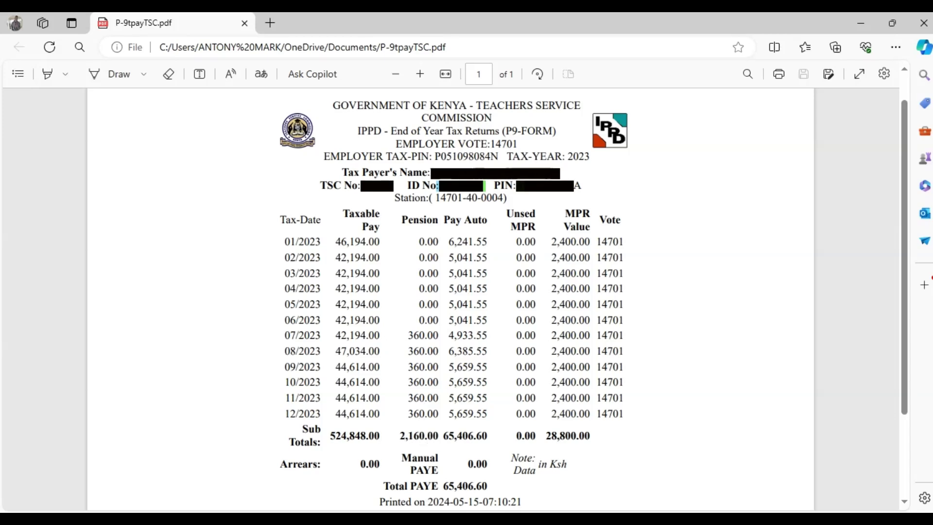
{"action": "key", "text": "alt+Tab"}
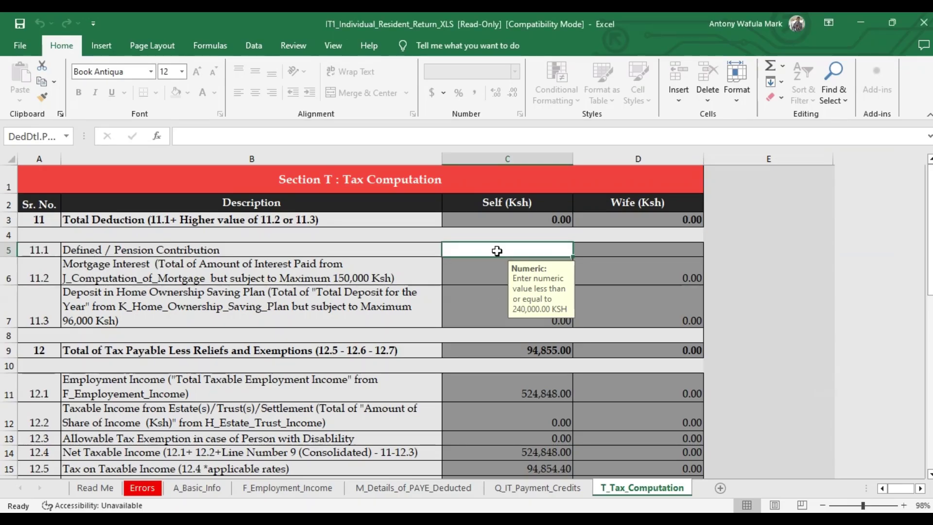
{"action": "type", "text": "2160"}
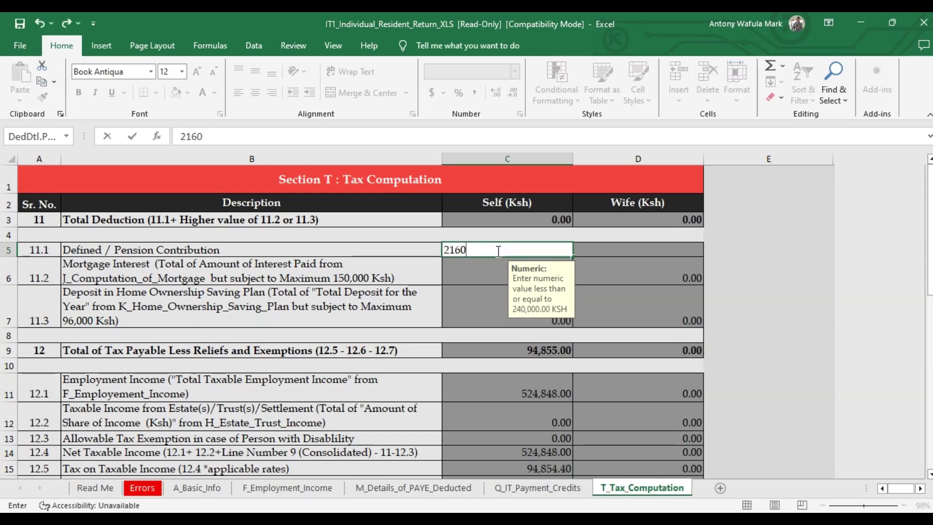
{"action": "scroll", "coordinate": [498, 251], "scroll_direction": "down", "scroll_amount": 2}
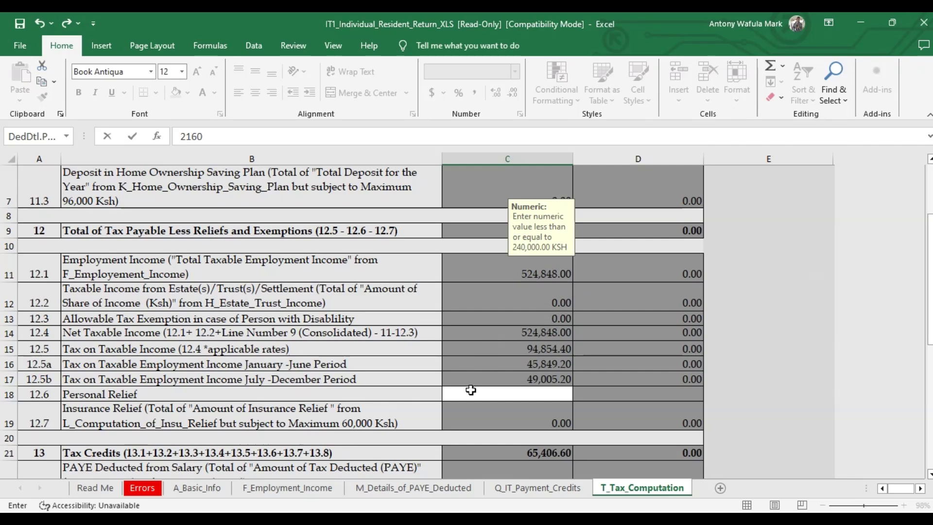
{"action": "left_click", "coordinate": [475, 395]}
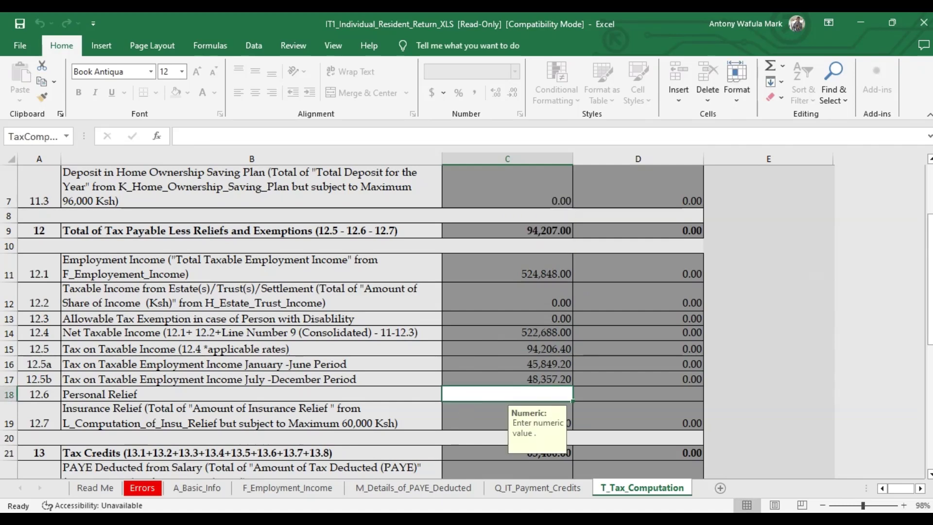
{"action": "key", "text": "alt+Tab"}
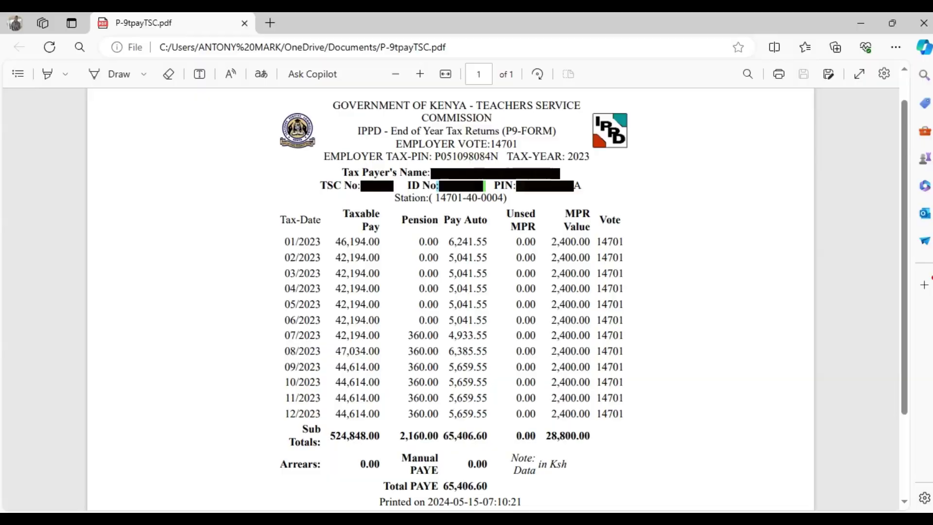
- Enter Personal Relief of 28,800, reducing Tax Due to 0.40
{"action": "key", "text": "alt+Tab"}
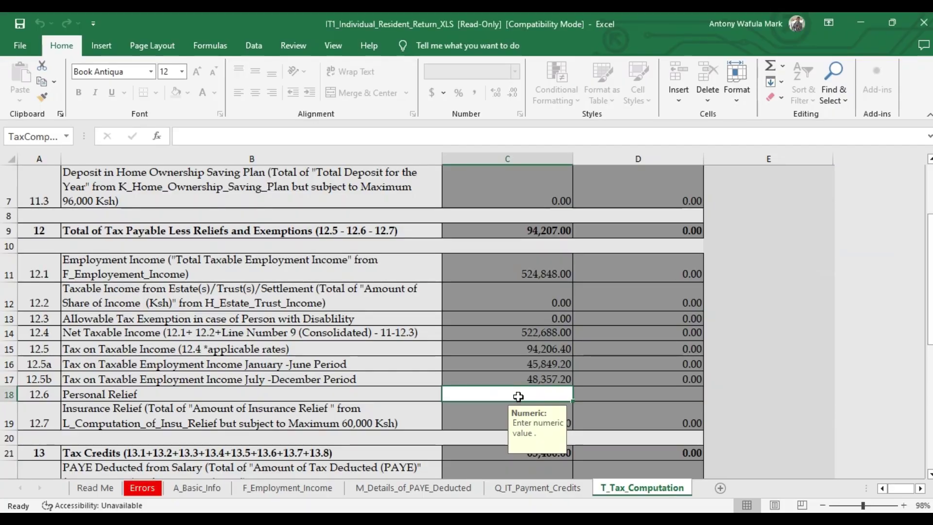
{"action": "type", "text": "28800"}
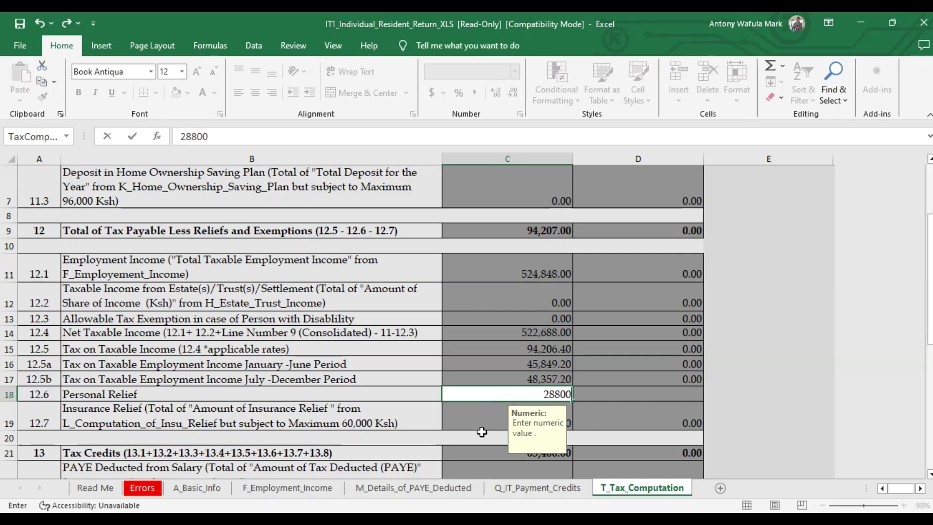
{"action": "scroll", "coordinate": [481, 431], "scroll_direction": "down", "scroll_amount": 5}
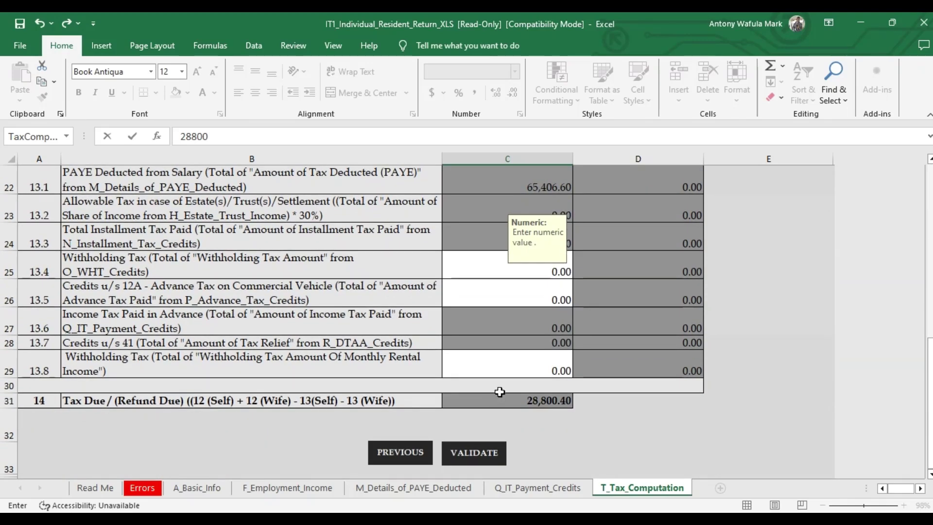
{"action": "left_click", "coordinate": [506, 375]}
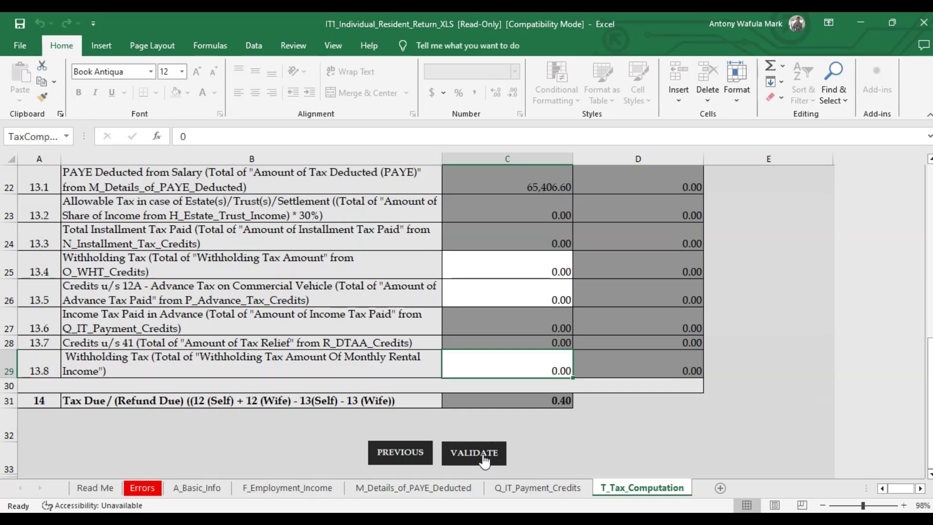
- Run VALIDATE on the completed return workbook
{"action": "left_click", "coordinate": [482, 453]}
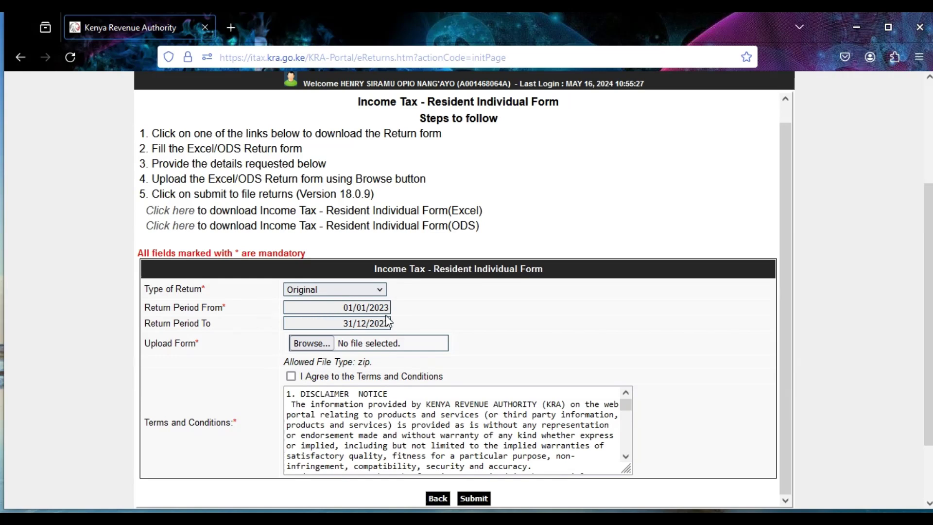
{"action": "left_click", "coordinate": [321, 347]}
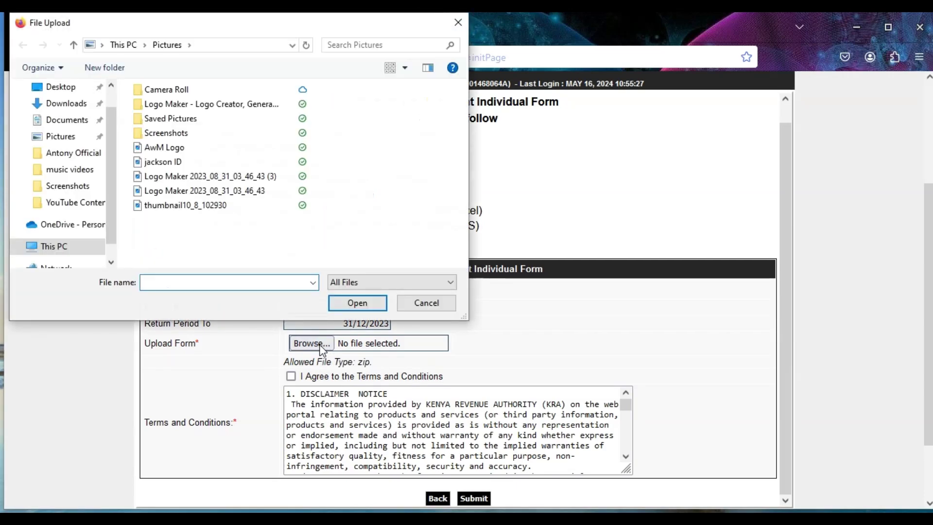
{"action": "left_click", "coordinate": [61, 126]}
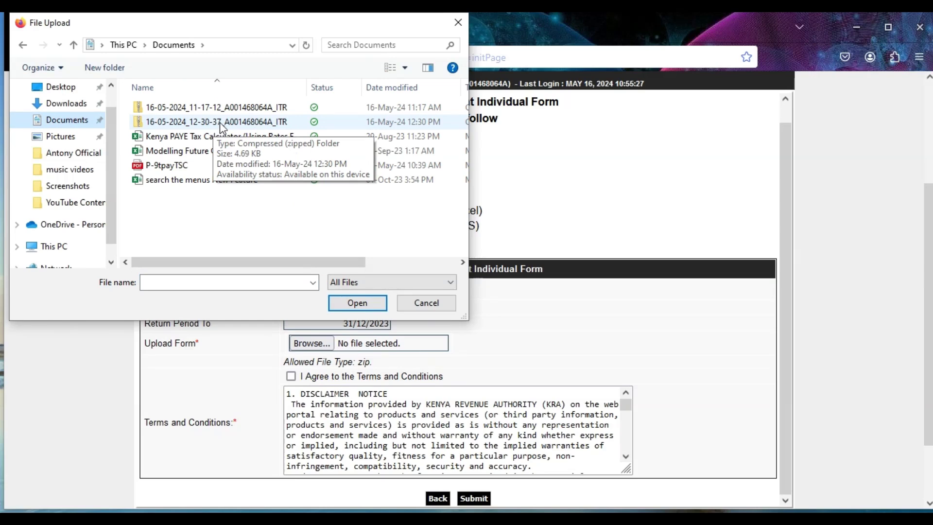
{"action": "left_click", "coordinate": [221, 126]}
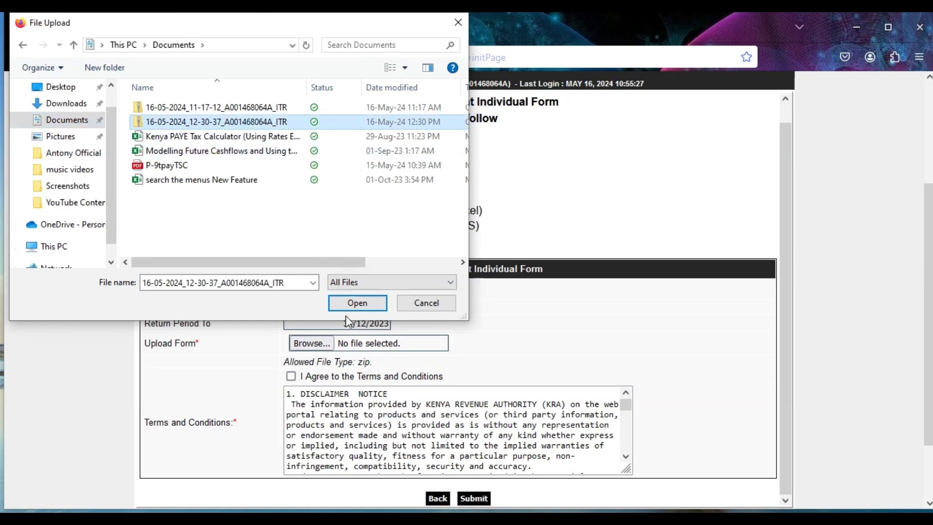
{"action": "left_click", "coordinate": [354, 305]}
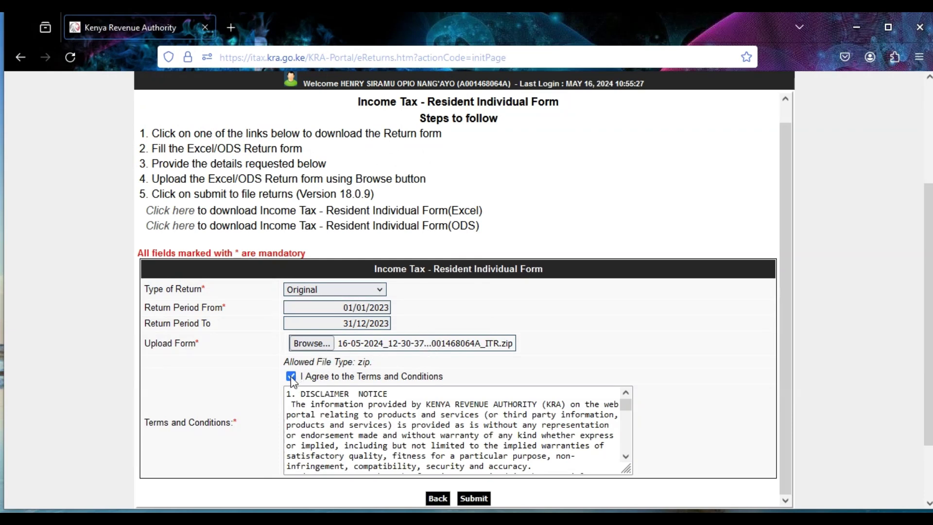
- Submit the return form and confirm the upload to get the acknowledgement number
{"action": "scroll", "coordinate": [589, 364], "scroll_direction": "down", "scroll_amount": 3}
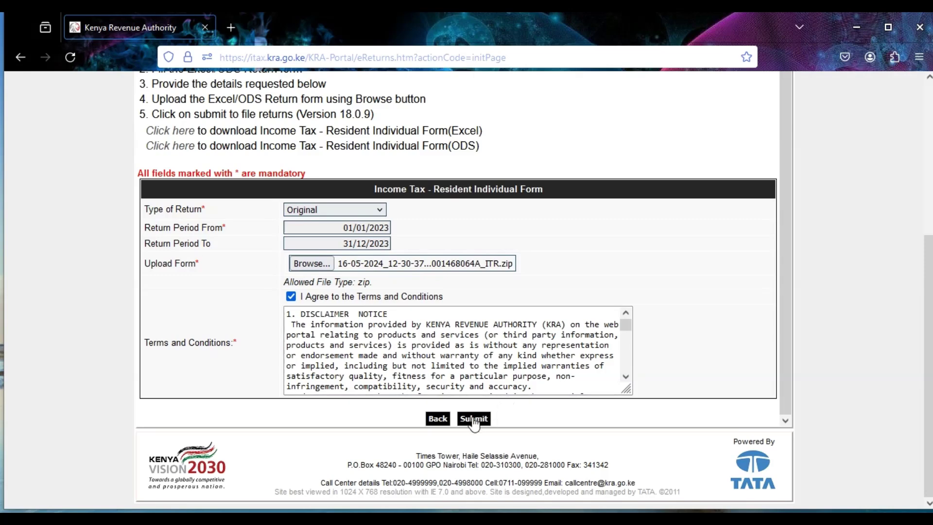
{"action": "left_click", "coordinate": [473, 419]}
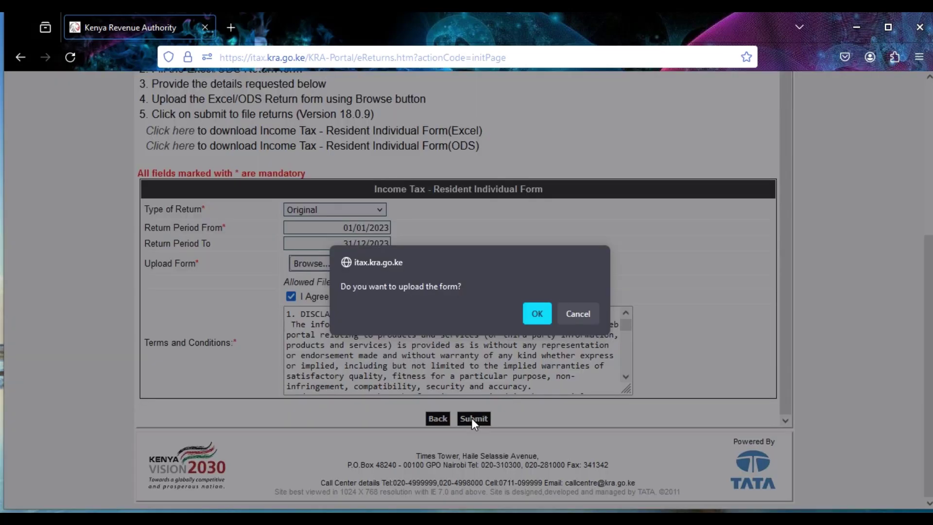
{"action": "left_click", "coordinate": [537, 314]}
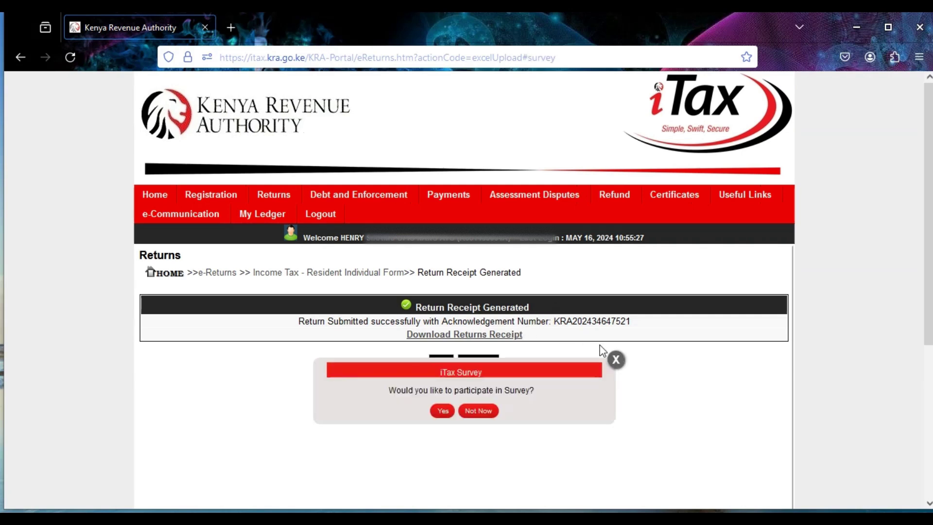
- Download the returns receipt as receipt-4.pdf and view its Return Summary showing tax due 0.40
{"action": "left_click", "coordinate": [620, 365]}
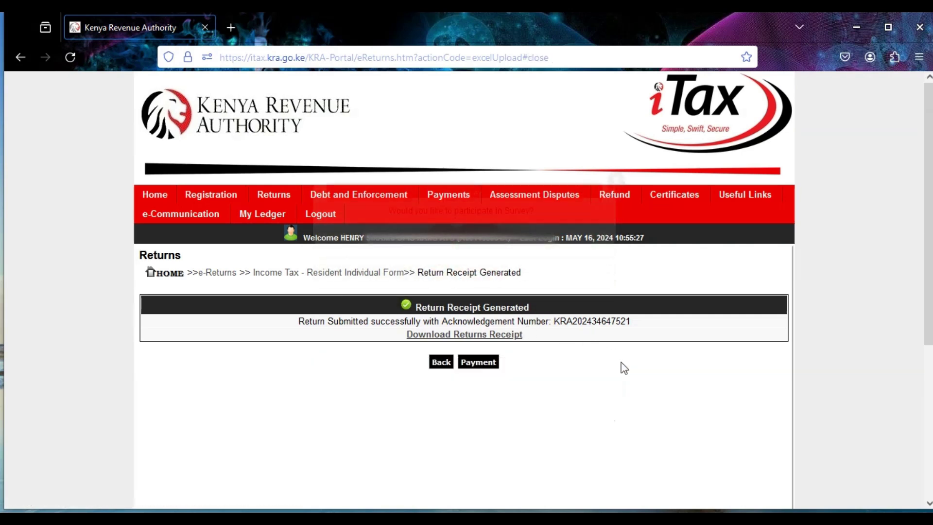
{"action": "left_click", "coordinate": [461, 336]}
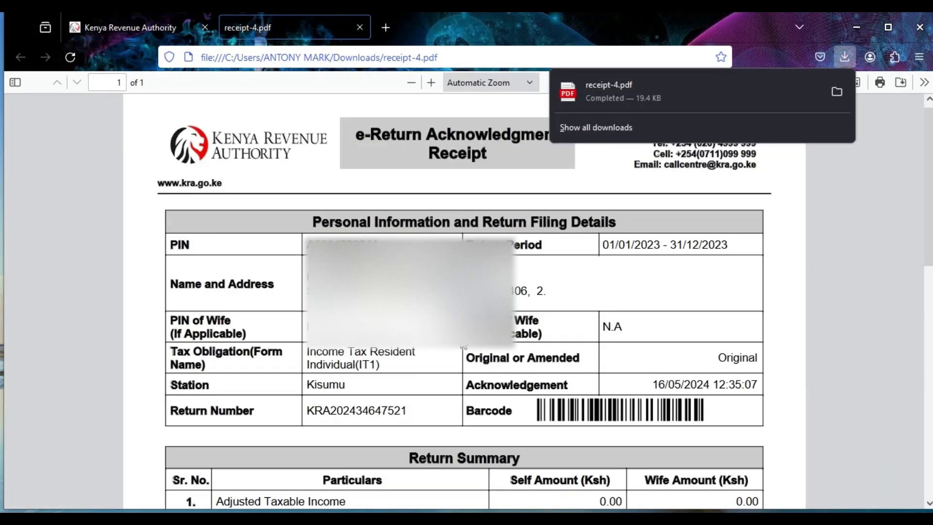
{"action": "left_click", "coordinate": [821, 235]}
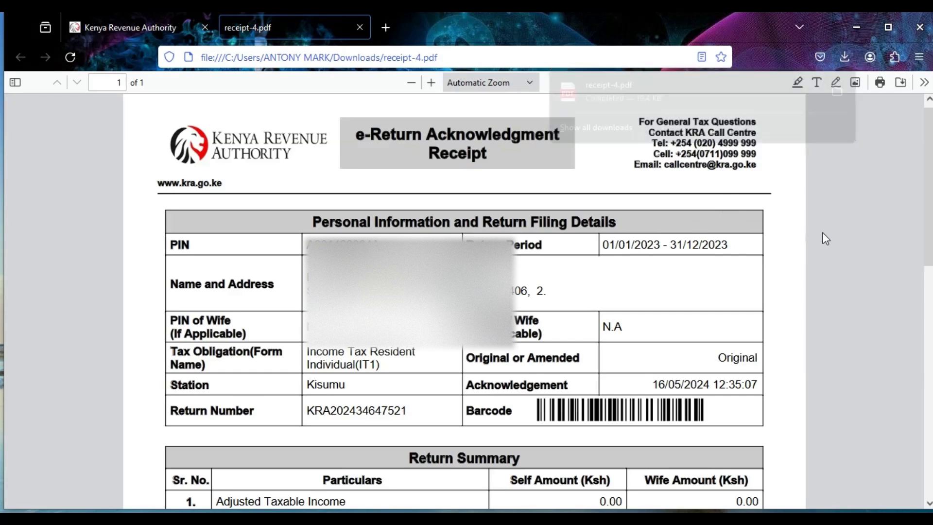
{"action": "scroll", "coordinate": [671, 305], "scroll_direction": "down", "scroll_amount": 4}
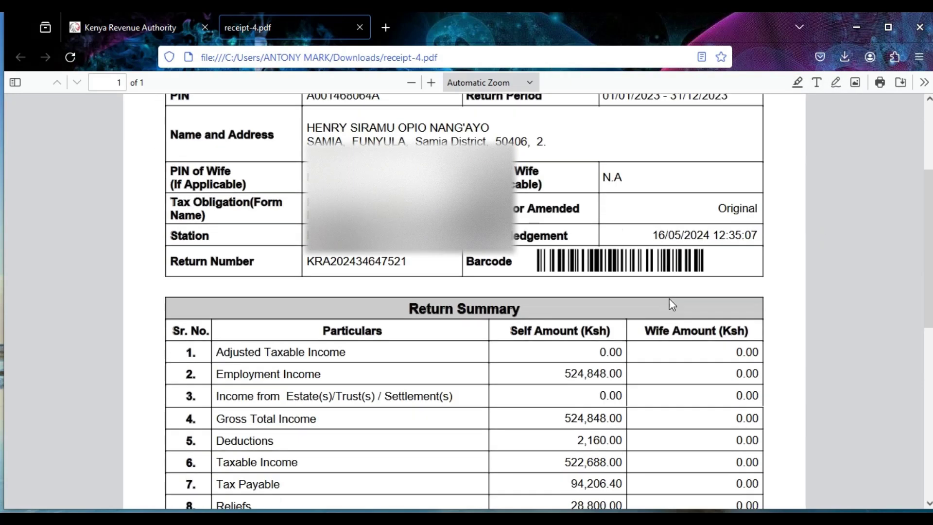
{"action": "scroll", "coordinate": [673, 304], "scroll_direction": "down", "scroll_amount": 3}
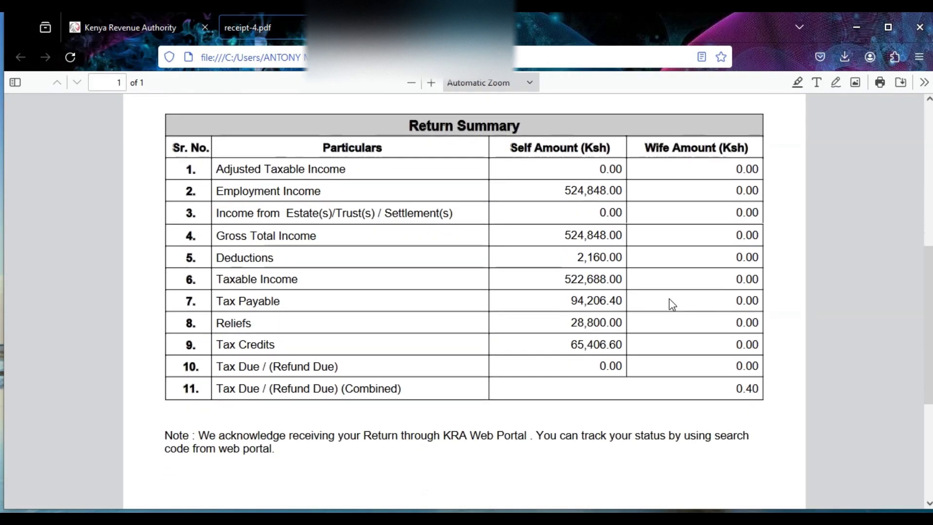